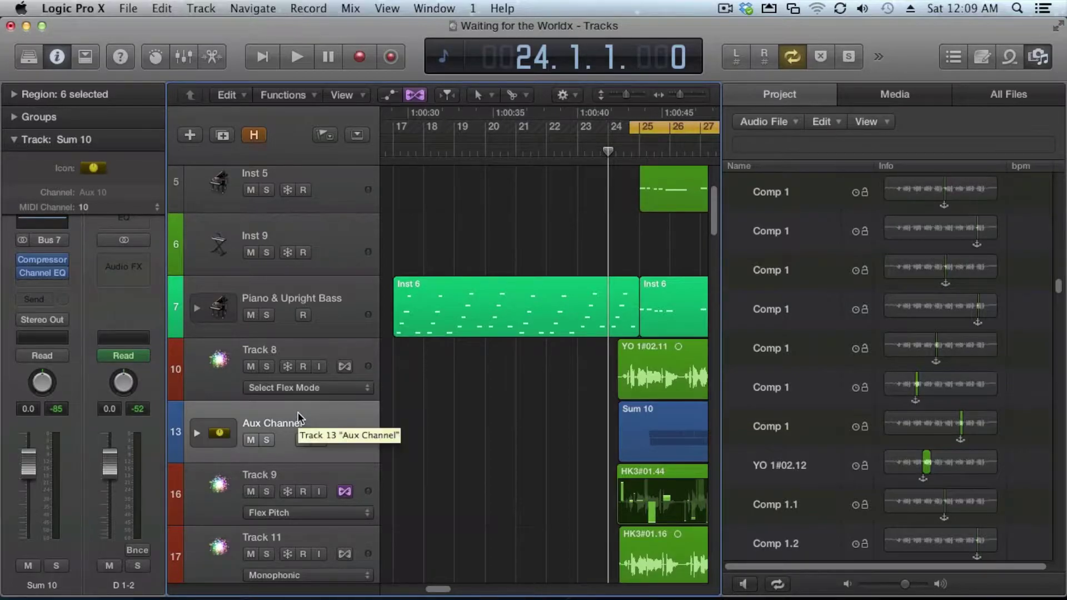
Step: Scroll down to the drum tracks Kick through Front and shrink the track heights to show more song
{"action": "scroll", "coordinate": [308, 337], "scroll_direction": "up", "scroll_amount": 2}
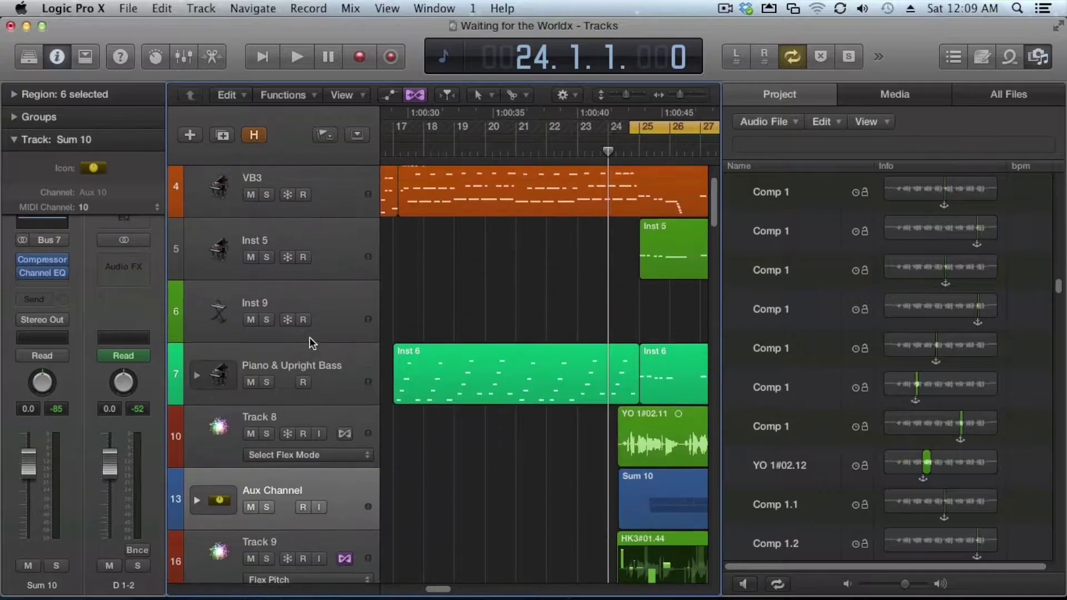
{"action": "scroll", "coordinate": [309, 342], "scroll_direction": "down", "scroll_amount": 15}
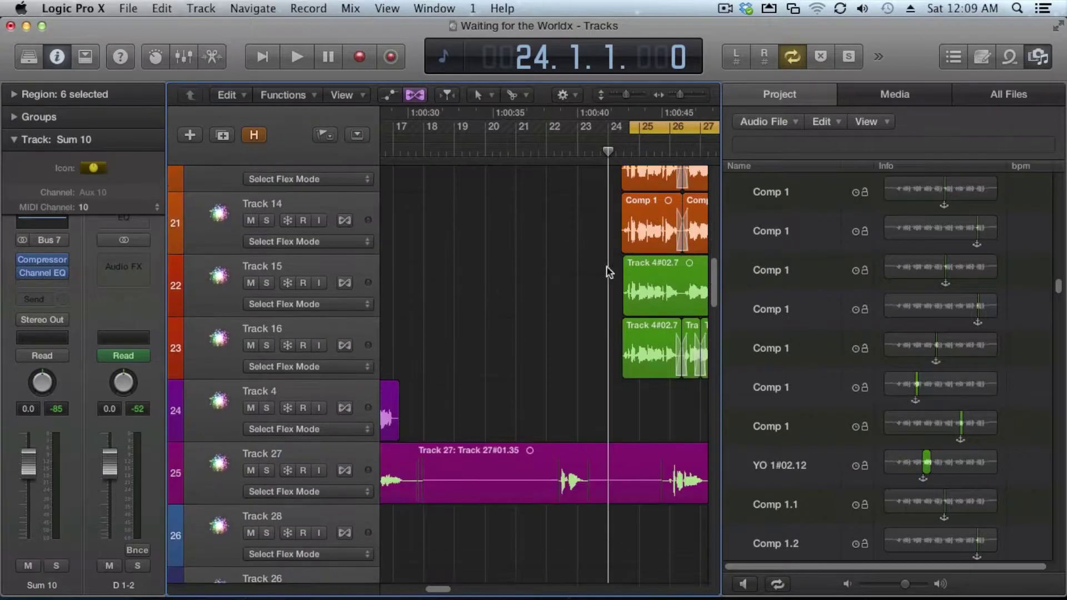
{"action": "left_click_drag", "start_coordinate": [712, 274], "coordinate": [739, 484]}
{"action": "scroll", "coordinate": [683, 401], "scroll_direction": "down", "scroll_amount": 5}
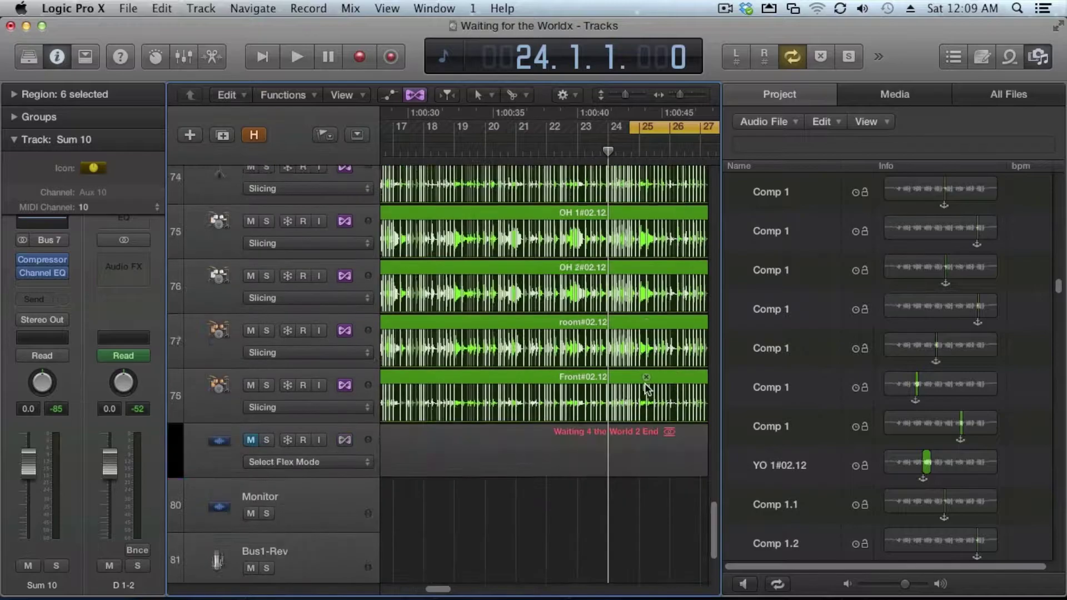
{"action": "scroll", "coordinate": [627, 378], "scroll_direction": "down", "scroll_amount": 4}
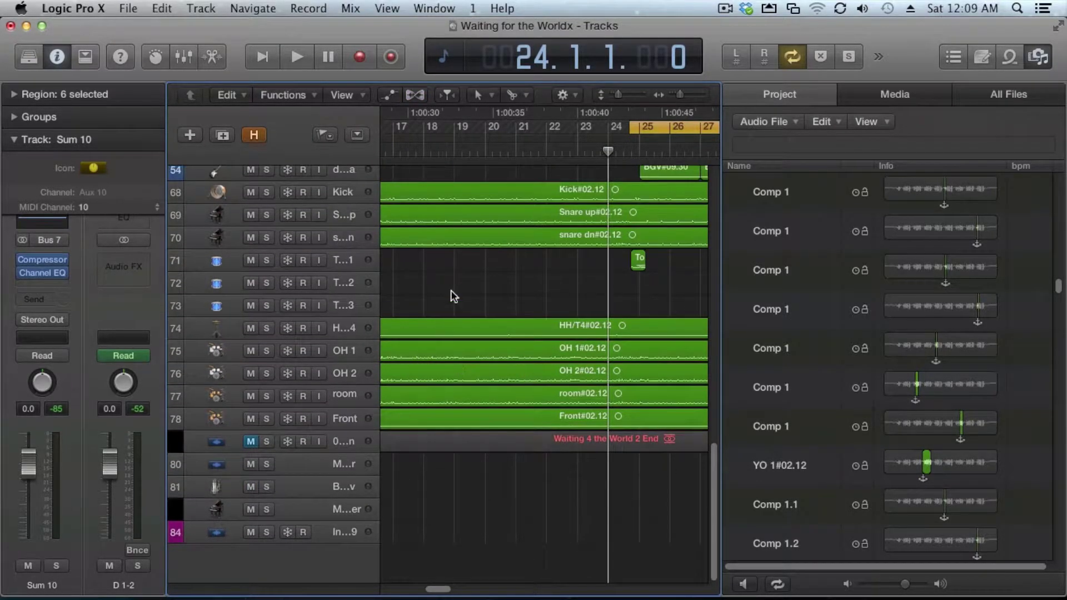
{"action": "scroll", "coordinate": [451, 290], "scroll_direction": "down", "scroll_amount": 4}
{"action": "scroll", "coordinate": [451, 290], "scroll_direction": "down", "scroll_amount": 2}
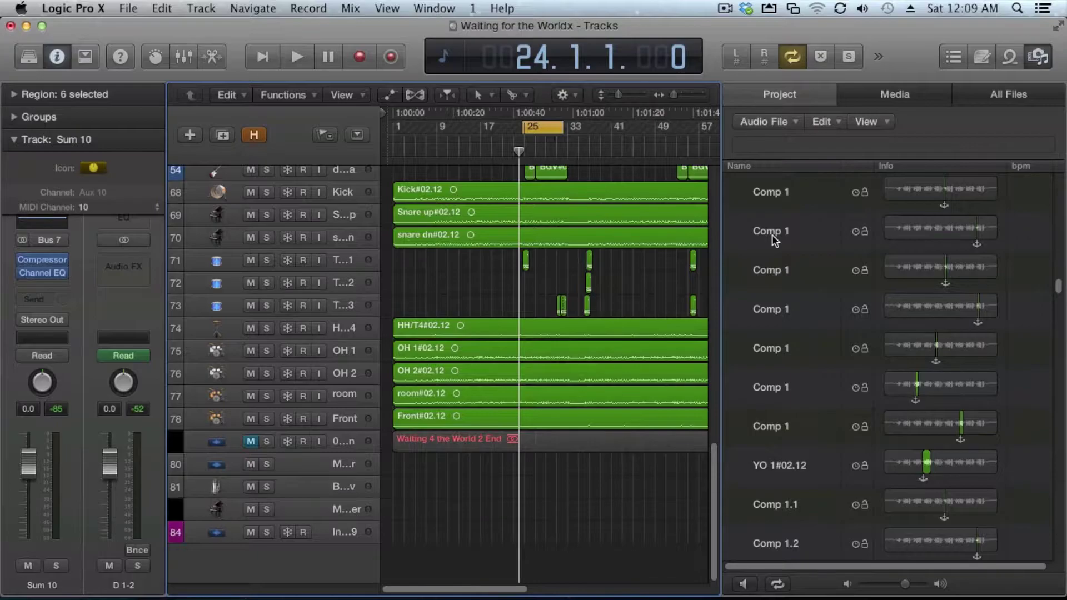
Step: Hide the project and media Browser and select the Kick track
{"action": "key", "text": "f"}
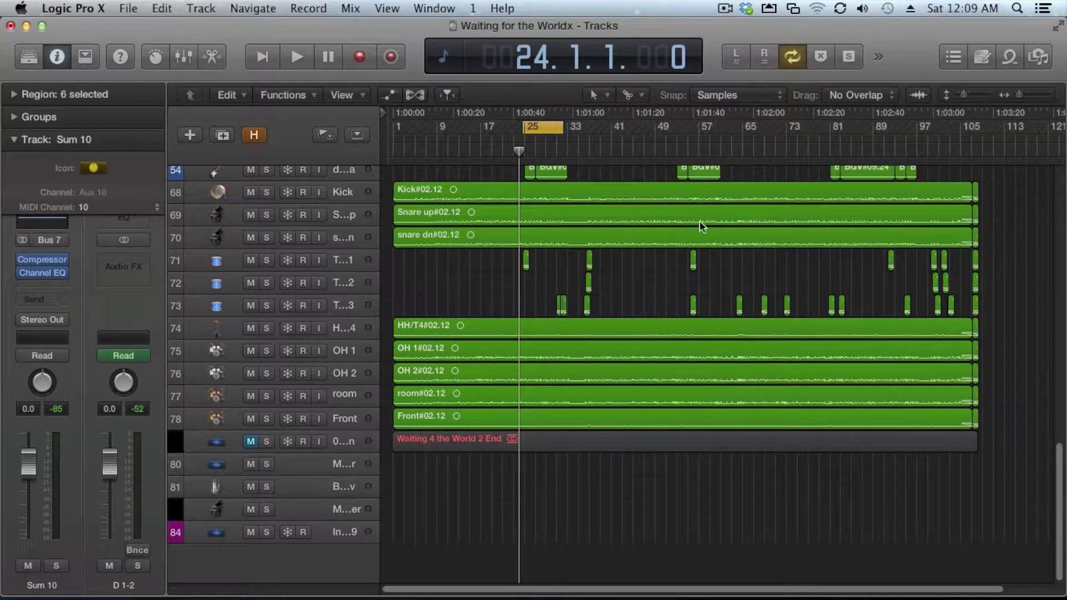
{"action": "scroll", "coordinate": [422, 261], "scroll_direction": "up", "scroll_amount": 2}
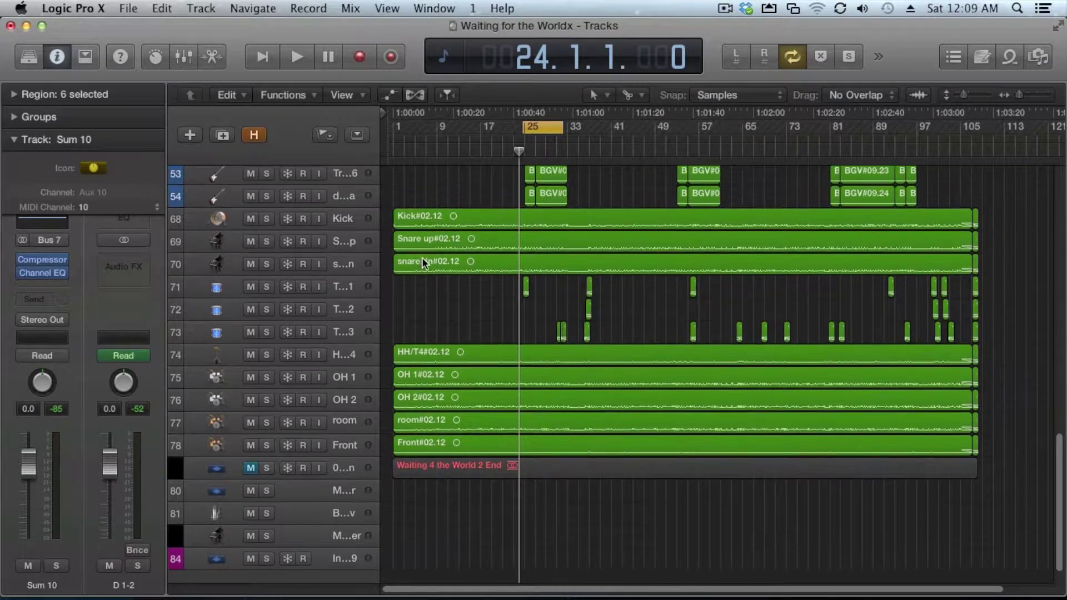
{"action": "scroll", "coordinate": [422, 261], "scroll_direction": "up", "scroll_amount": 2}
{"action": "left_click", "coordinate": [228, 249]}
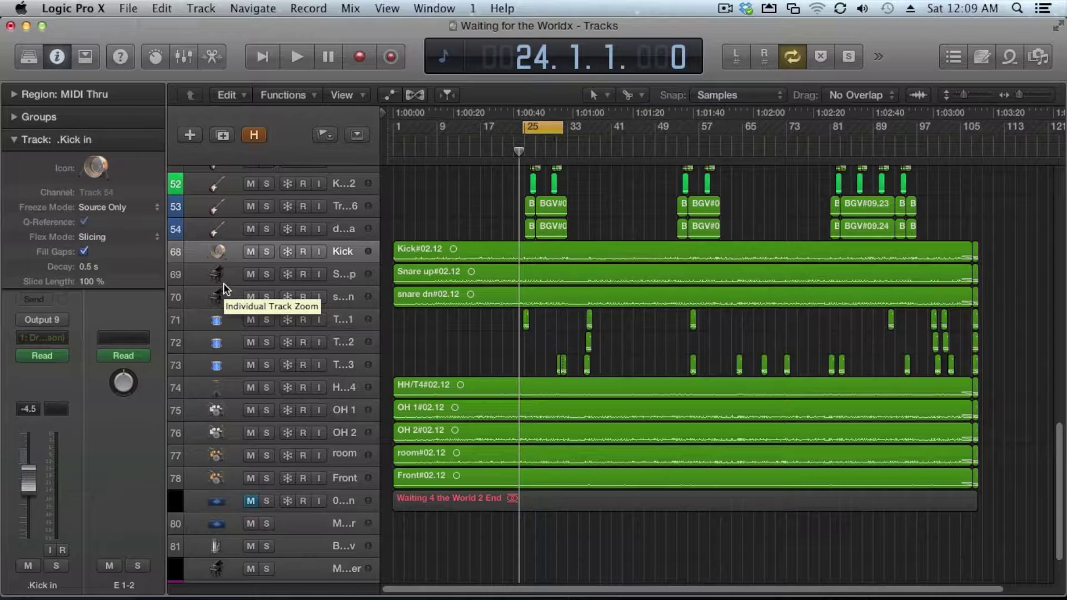
Step: Search the Key Commands list for 'stack', then close it
{"action": "key", "text": "alt+k"}
{"action": "type", "text": "stack"}
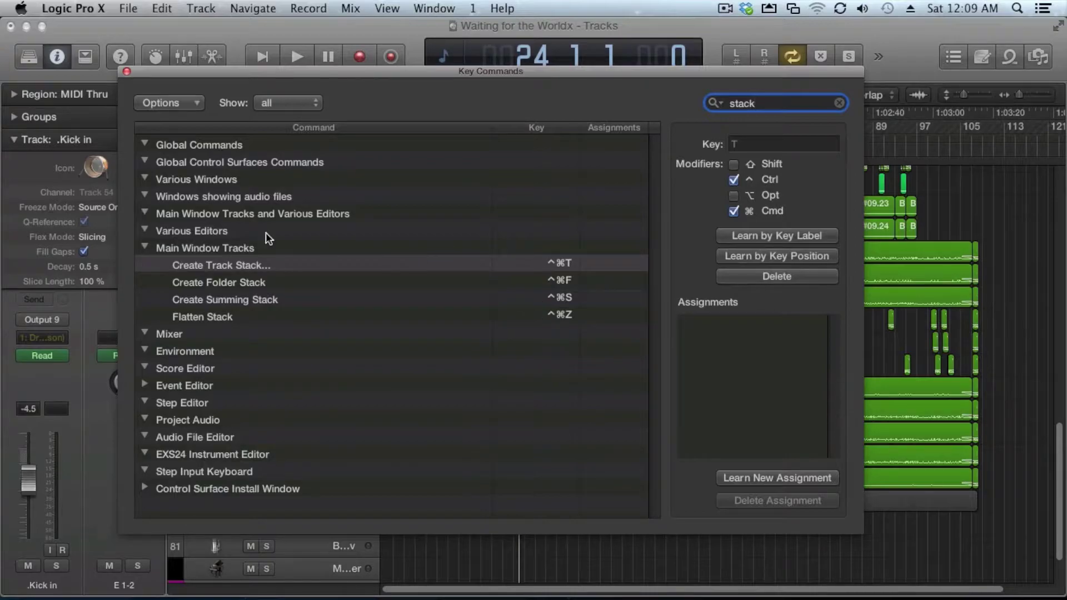
{"action": "left_click", "coordinate": [127, 71]}
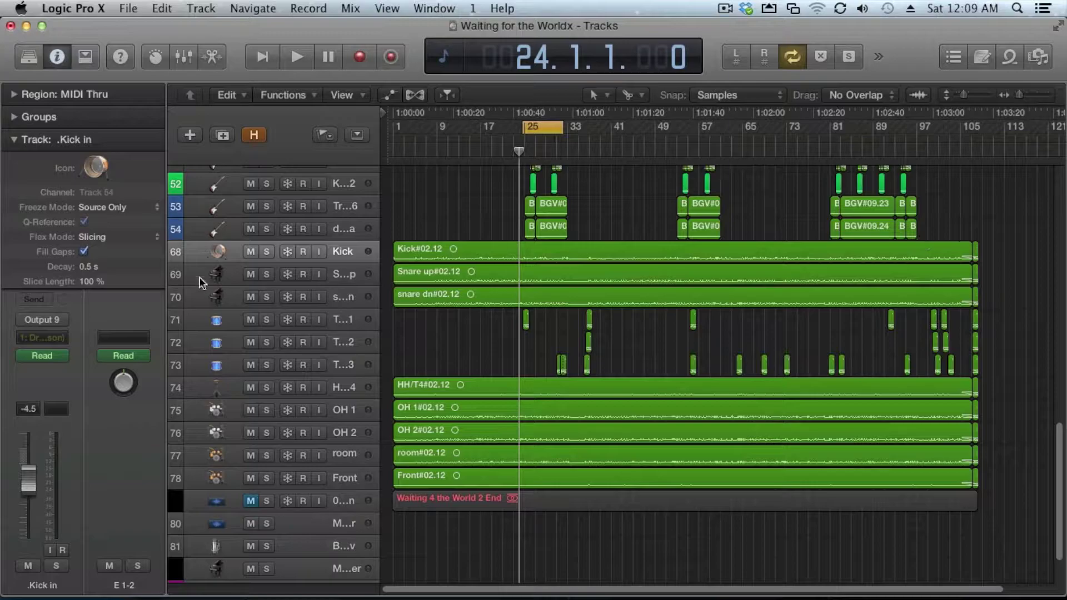
Step: Select drum tracks 68–78 from Kick to Front, excluding BGV and track 52, and show Kick's icon choices
{"action": "left_click", "coordinate": [216, 478], "text": "shift"}
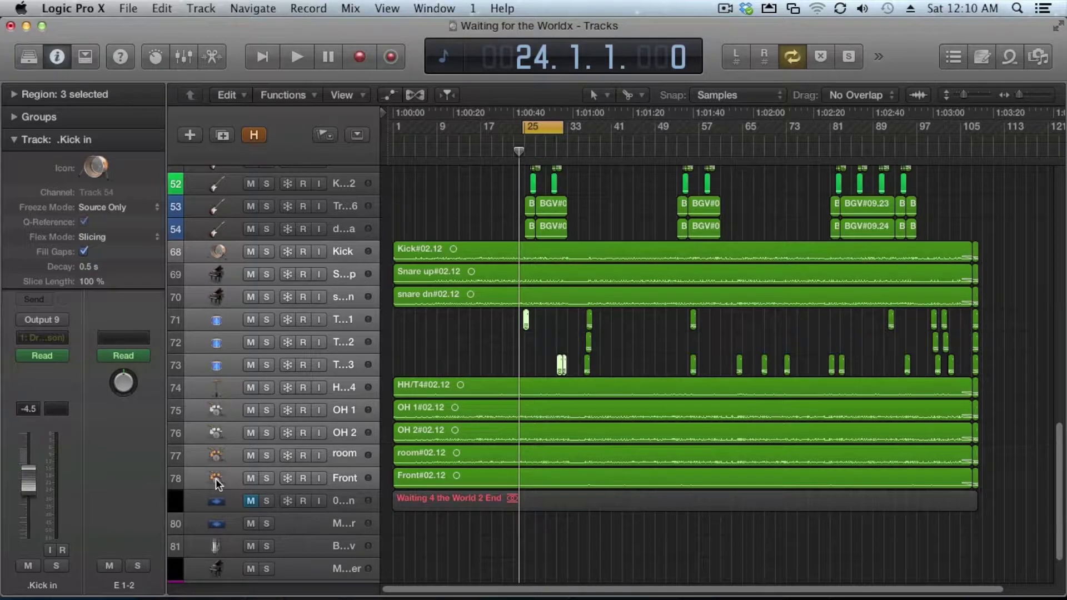
{"action": "left_click", "coordinate": [218, 189], "text": "shift"}
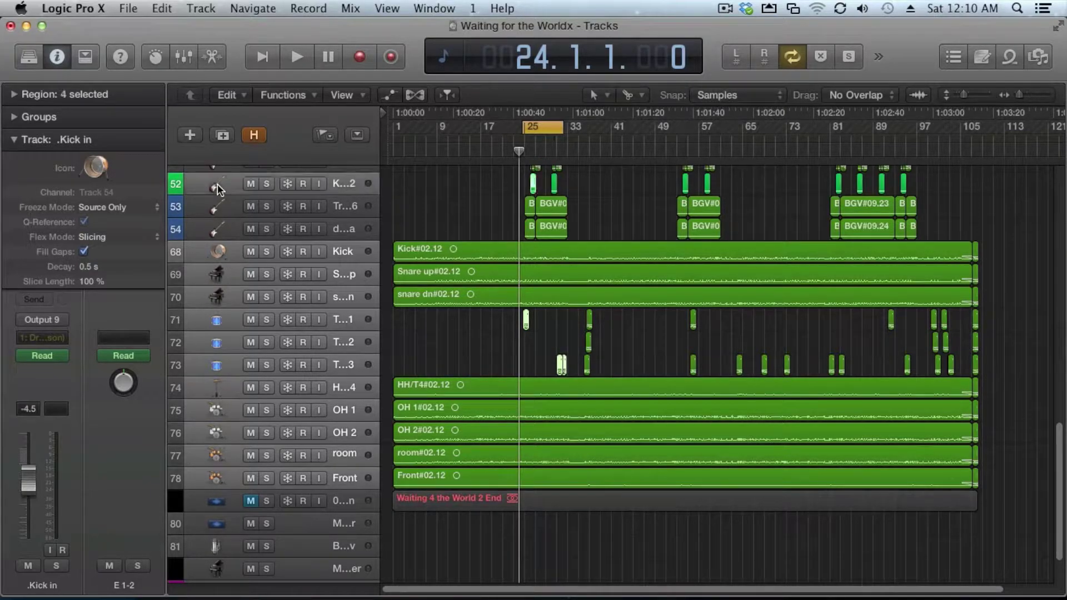
{"action": "scroll", "coordinate": [221, 192], "scroll_direction": "up", "scroll_amount": 1}
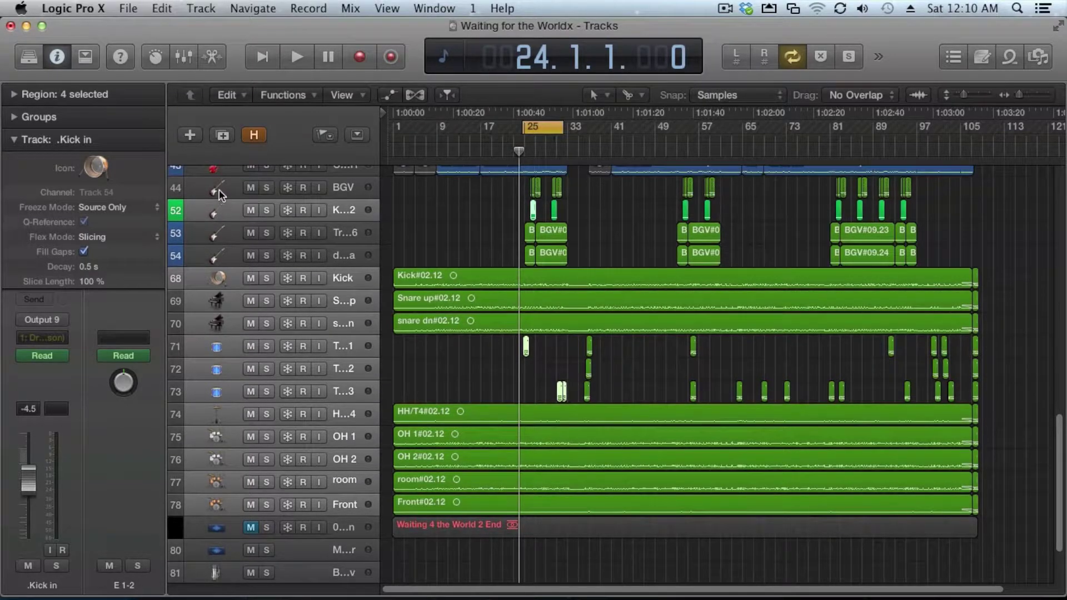
{"action": "left_click", "coordinate": [219, 189], "text": "shift"}
{"action": "left_click", "coordinate": [213, 189], "text": "shift"}
{"action": "left_click", "coordinate": [218, 212], "text": "shift"}
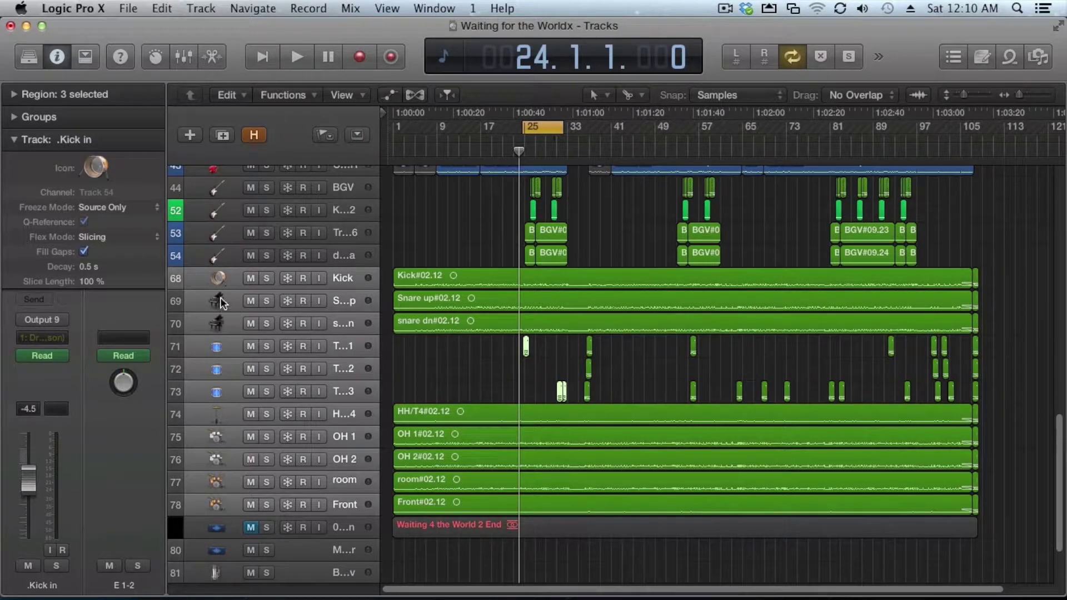
{"action": "left_click", "coordinate": [217, 280]}
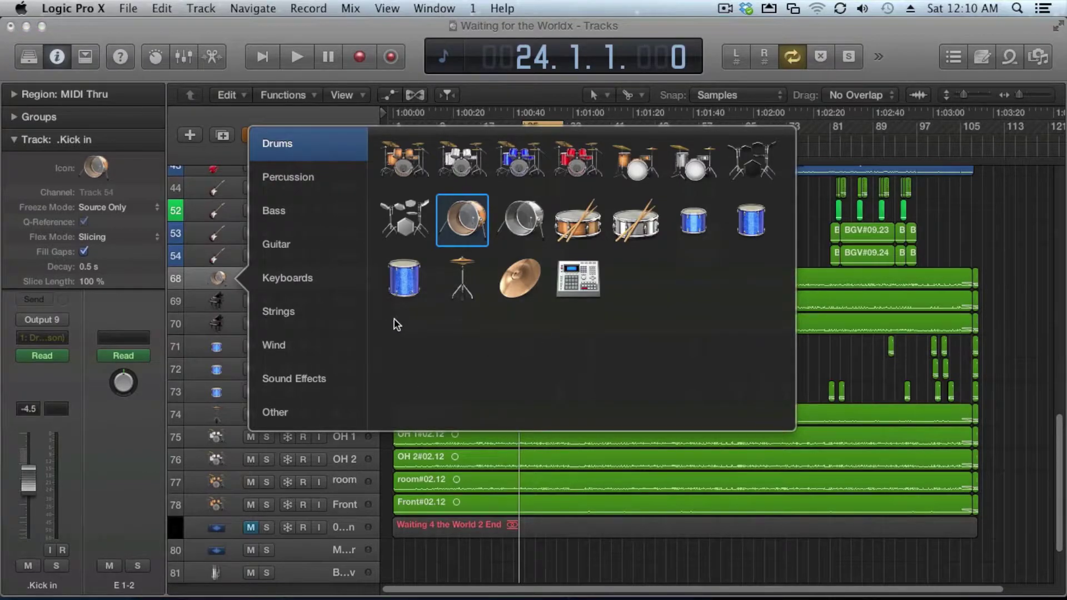
Step: Dismiss the icon chooser, keeping Kick's original kick-drum icon
{"action": "left_click", "coordinate": [993, 227]}
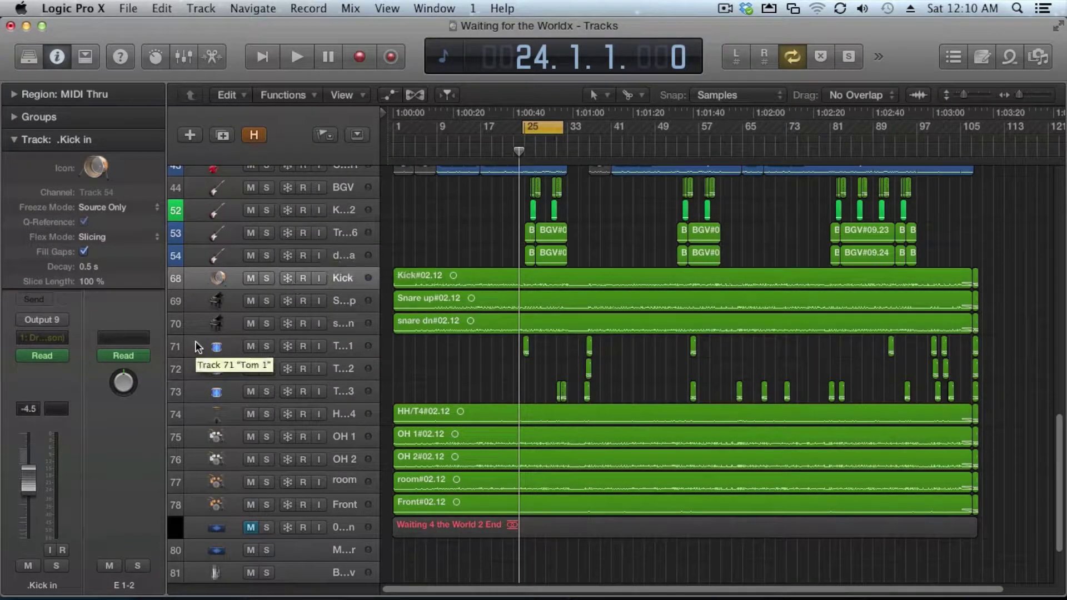
Step: Choose Create Track Stack… from the Kick track's context menu
{"action": "right_click", "coordinate": [348, 276]}
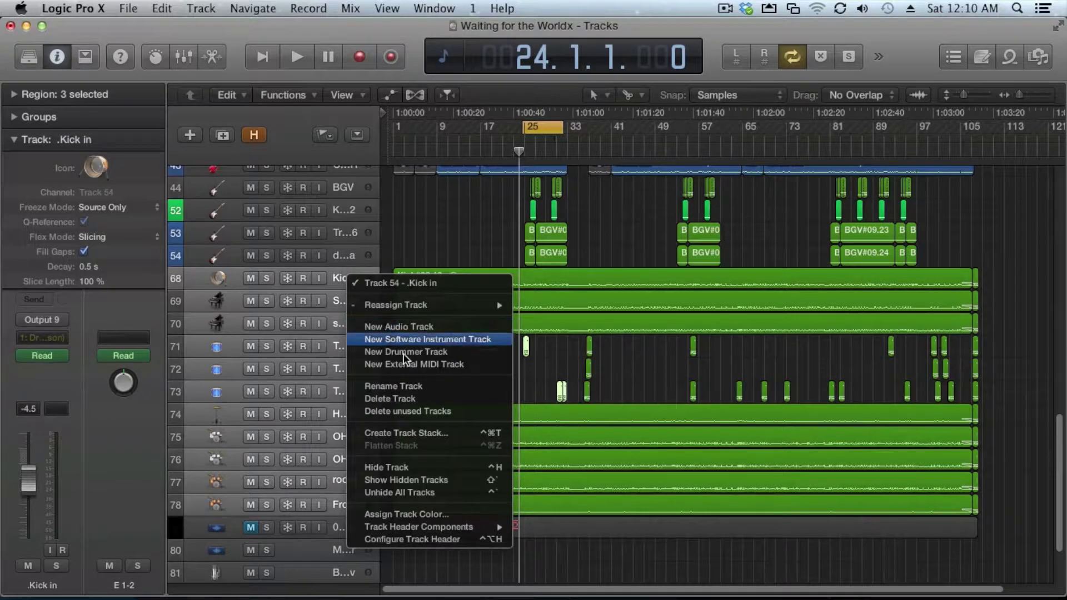
{"action": "left_click", "coordinate": [429, 435]}
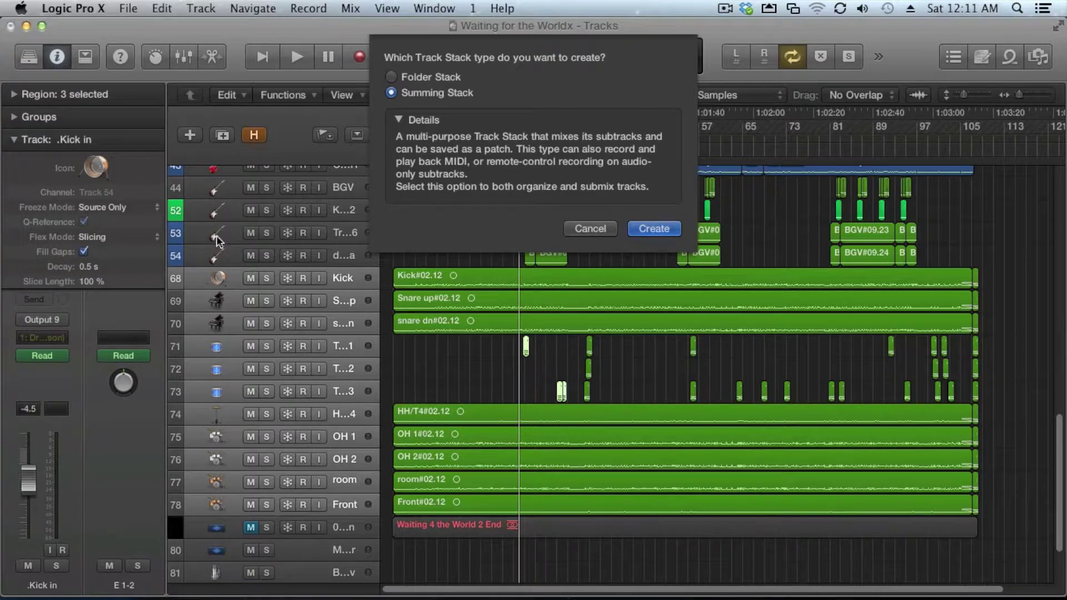
Step: Preview the Folder Stack option, then return to Summing Stack
{"action": "left_click", "coordinate": [433, 79]}
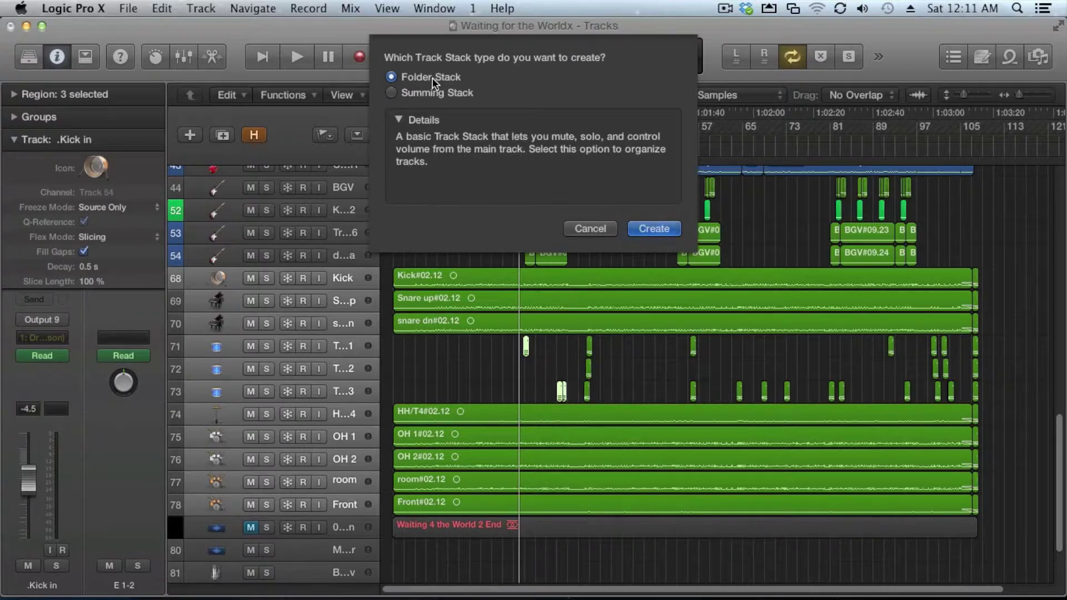
{"action": "left_click", "coordinate": [428, 91]}
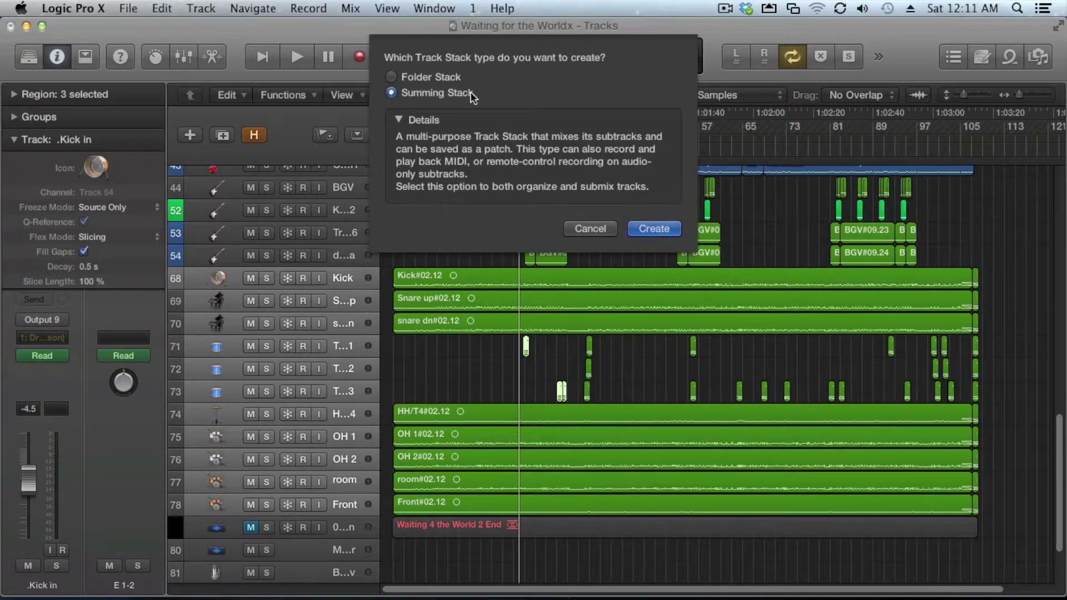
Step: Create summing stack Sum 11 from the drums and widen the track list to show full names
{"action": "left_click", "coordinate": [659, 227]}
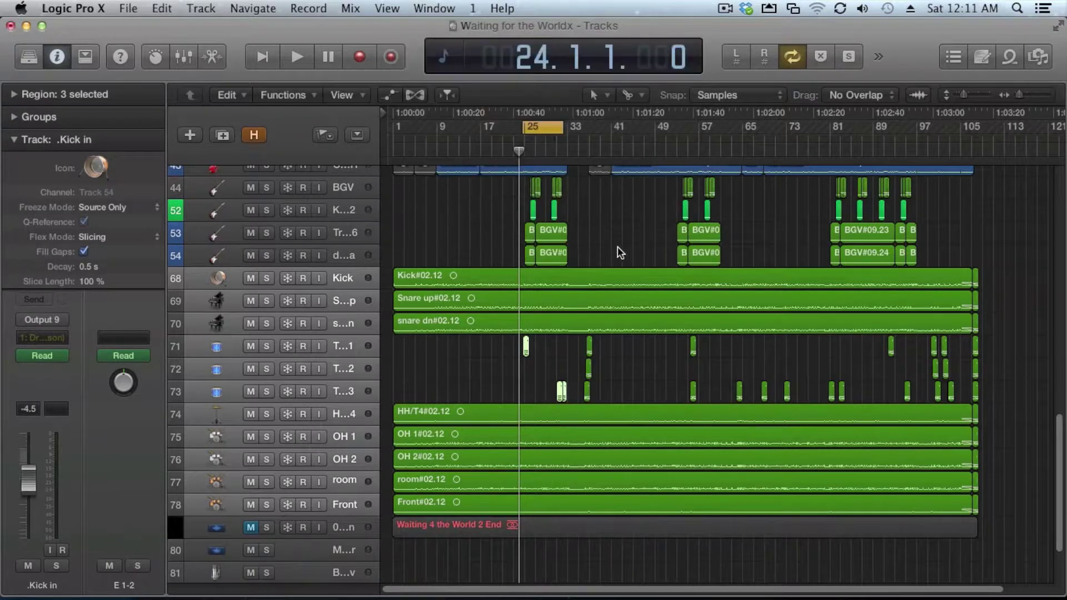
{"action": "scroll", "coordinate": [308, 325], "scroll_direction": "down", "scroll_amount": 2}
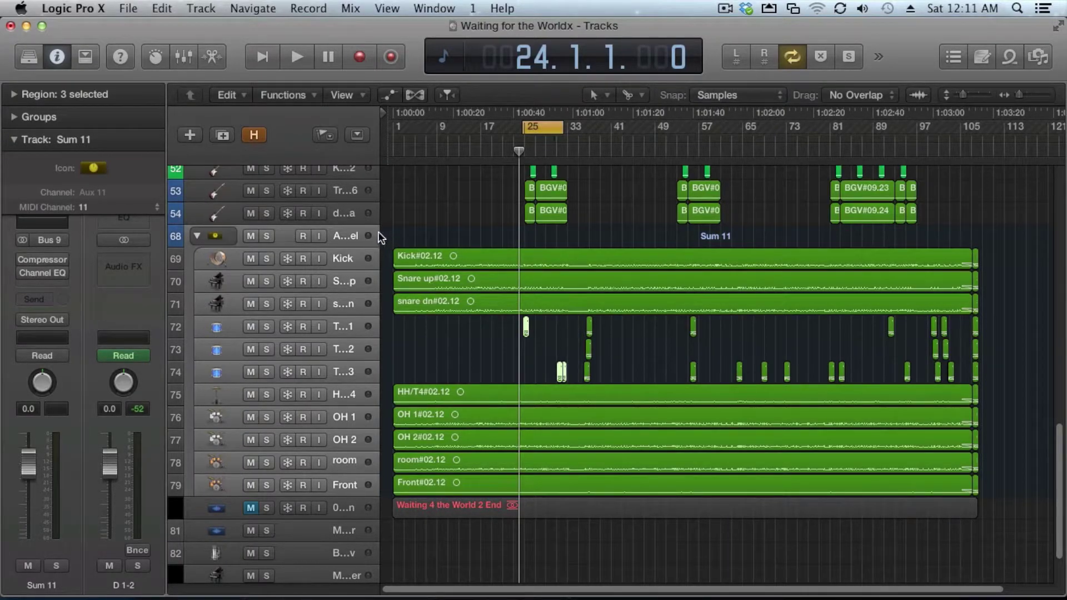
{"action": "left_click_drag", "start_coordinate": [379, 235], "coordinate": [488, 235]}
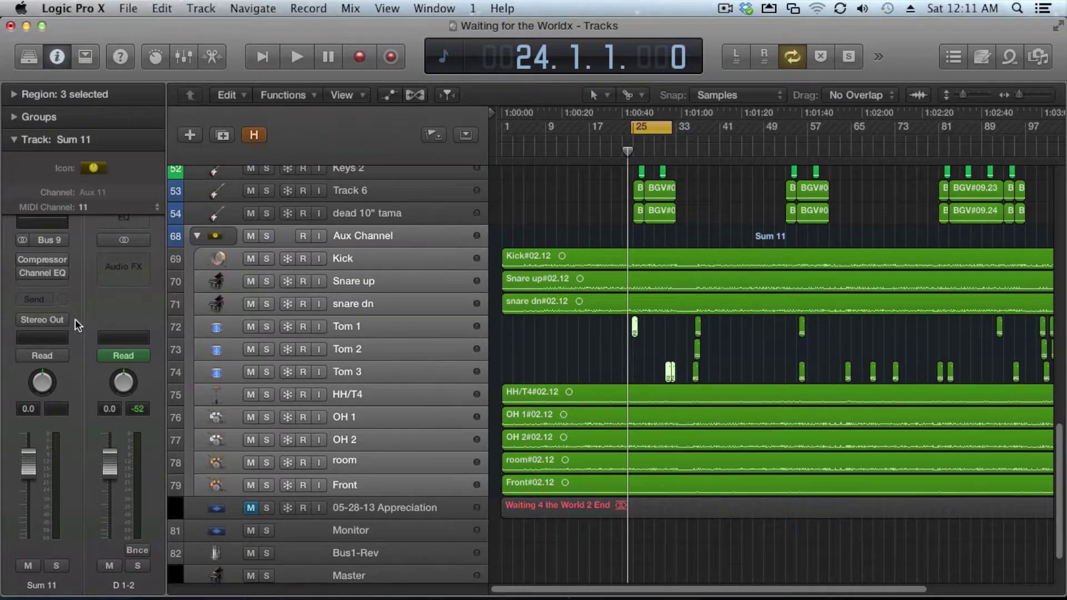
{"action": "left_click", "coordinate": [21, 269]}
{"action": "left_click", "coordinate": [20, 256]}
{"action": "left_click", "coordinate": [65, 261]}
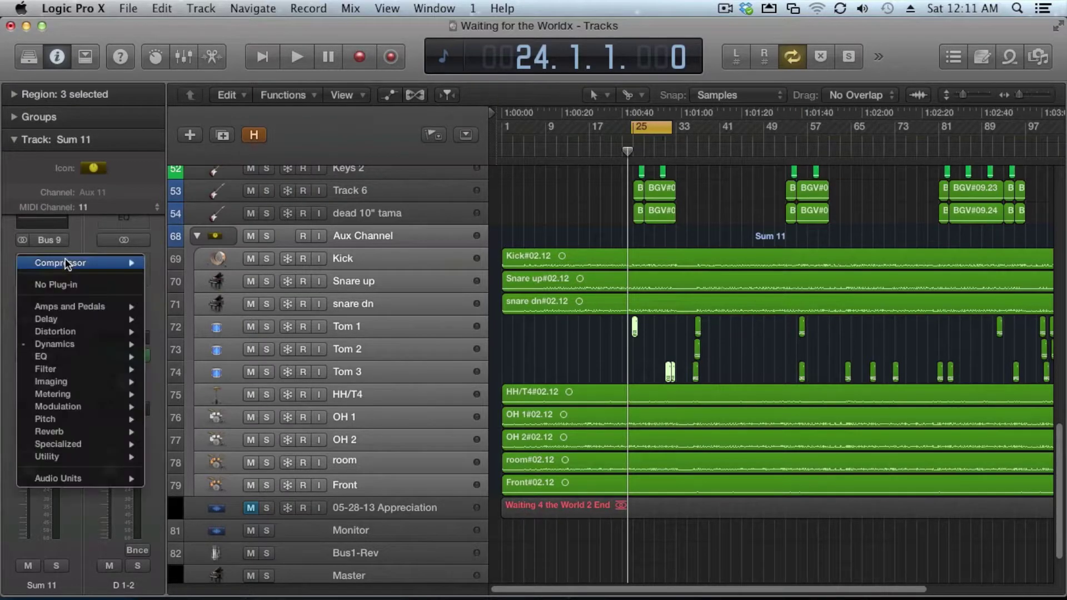
{"action": "left_click", "coordinate": [14, 249]}
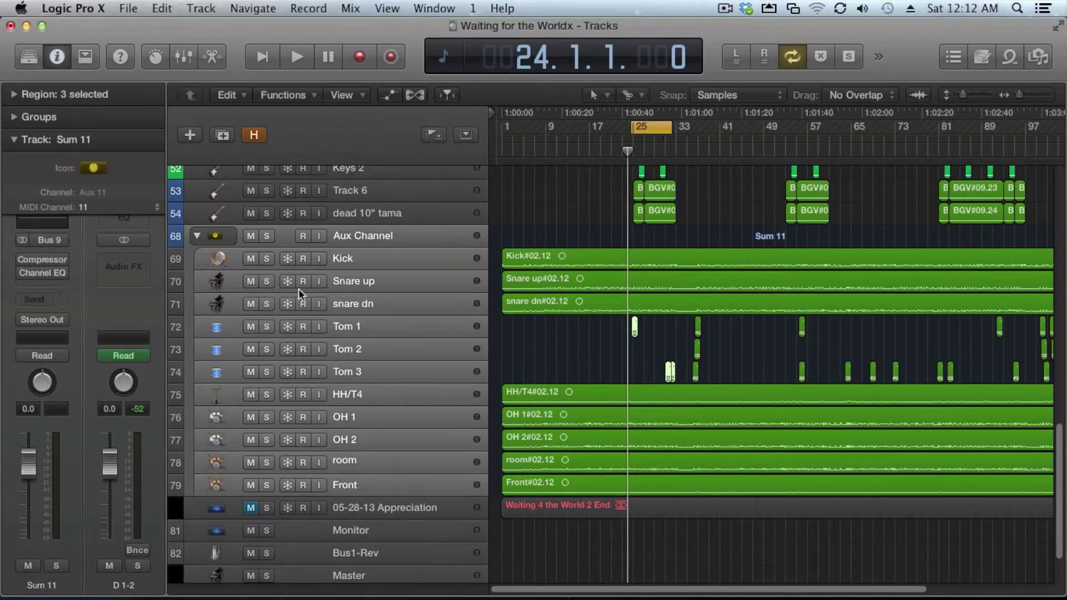
{"action": "left_click", "coordinate": [368, 259]}
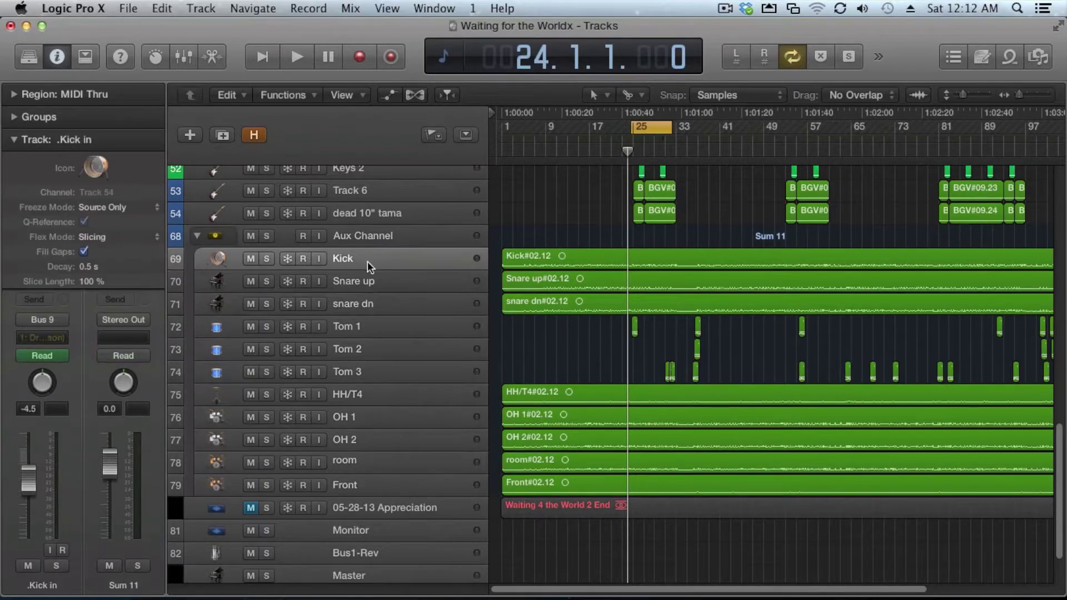
{"action": "left_click", "coordinate": [366, 281]}
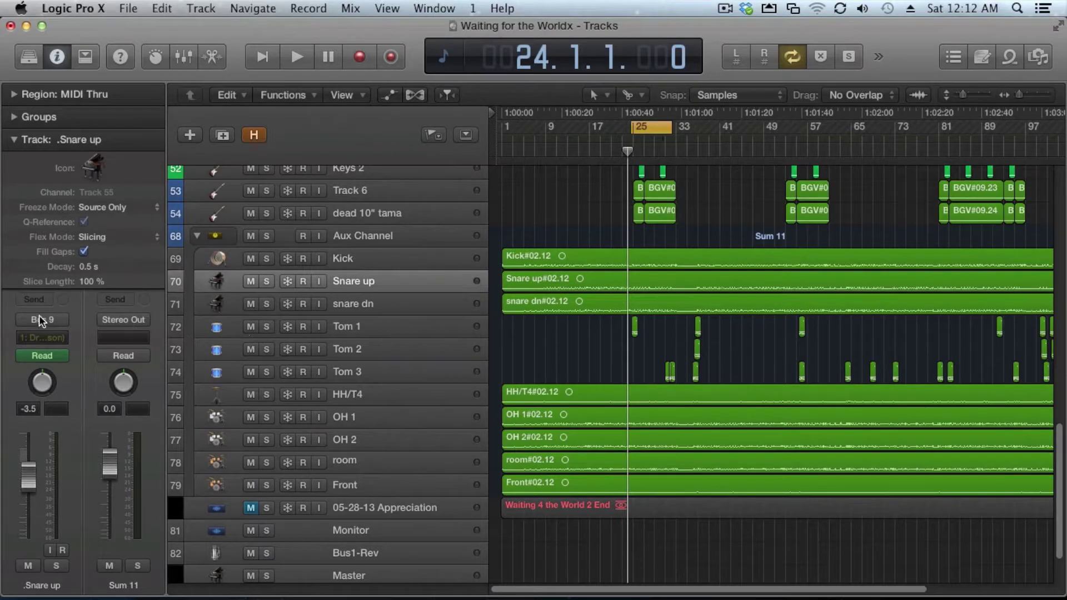
{"action": "left_click", "coordinate": [402, 329]}
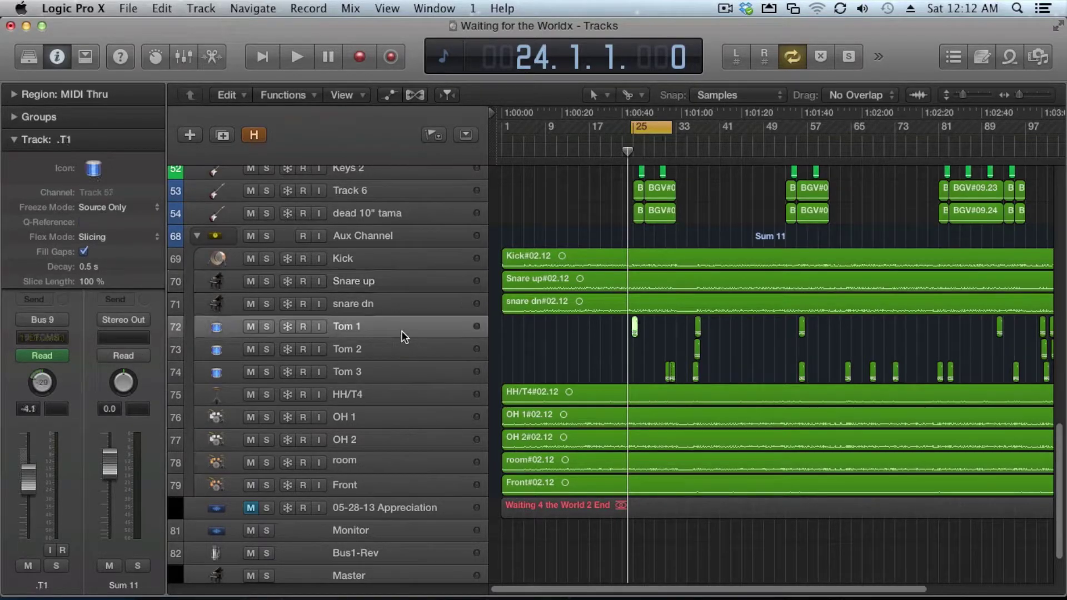
{"action": "left_click", "coordinate": [385, 352]}
{"action": "left_click", "coordinate": [380, 374]}
{"action": "left_click", "coordinate": [381, 393]}
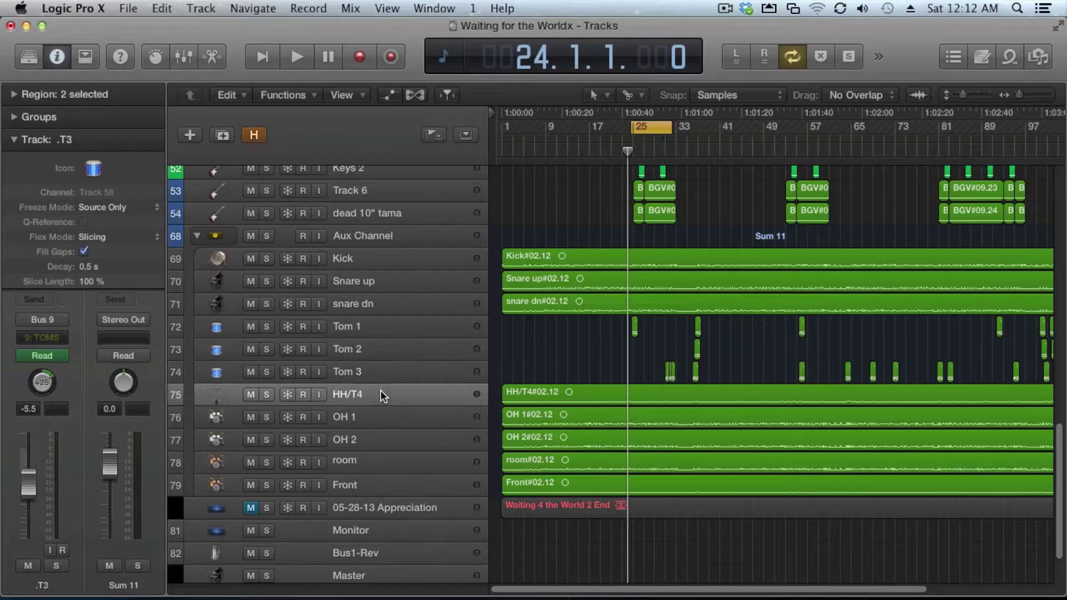
{"action": "left_click", "coordinate": [361, 264]}
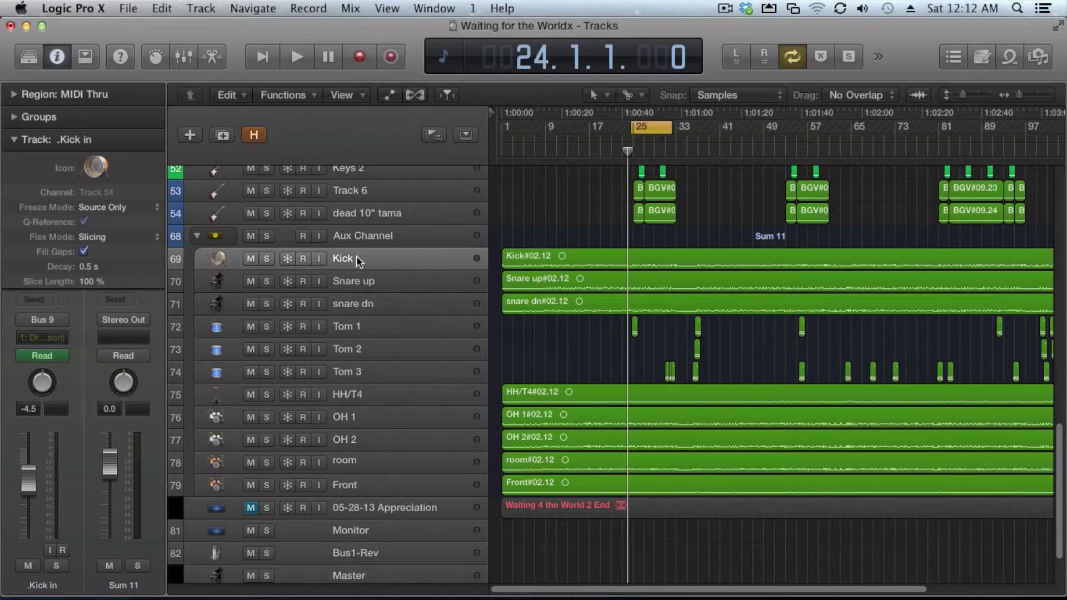
{"action": "left_click", "coordinate": [348, 432]}
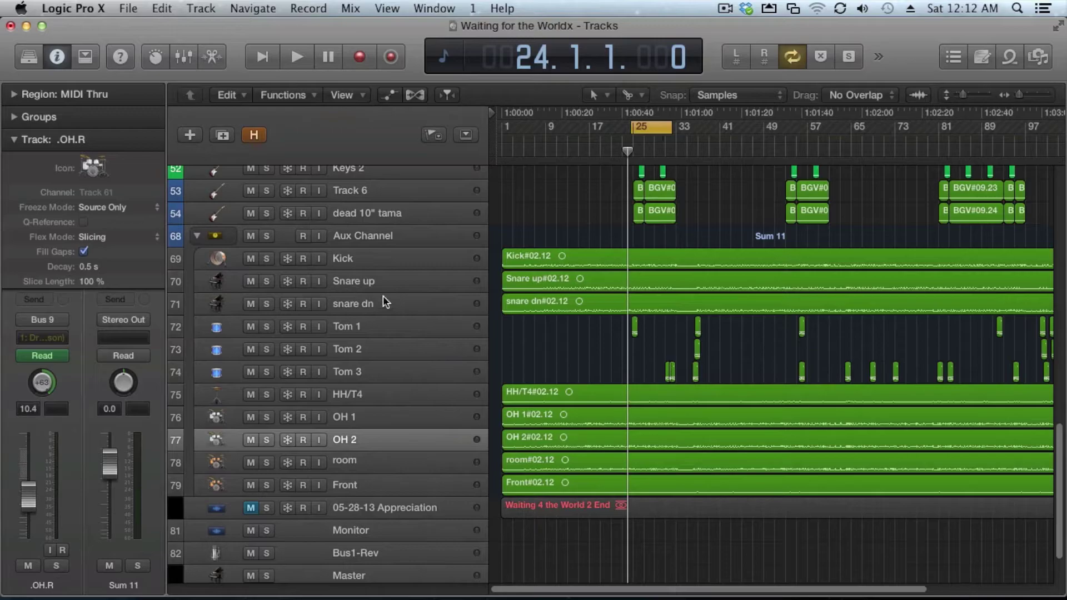
{"action": "left_click", "coordinate": [363, 282]}
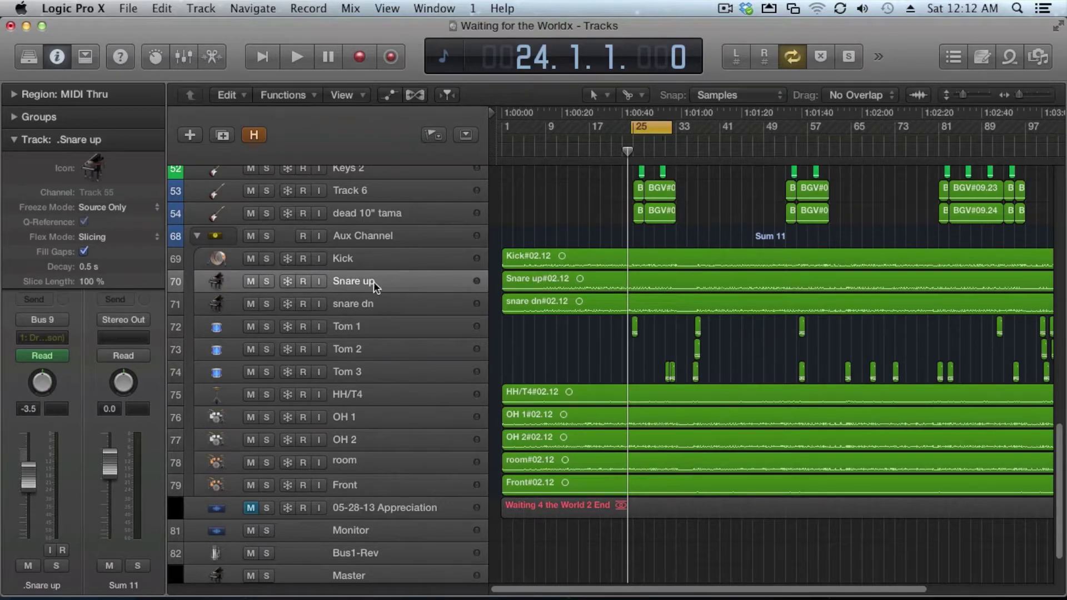
{"action": "left_click_drag", "start_coordinate": [369, 281], "coordinate": [378, 227]}
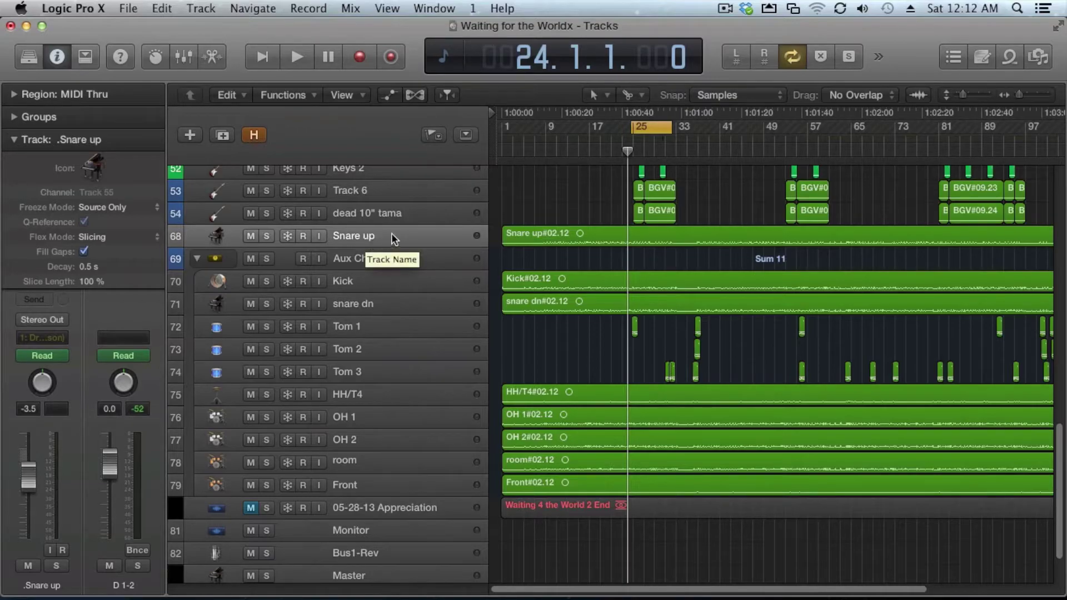
{"action": "left_click_drag", "start_coordinate": [390, 236], "coordinate": [383, 290]}
{"action": "left_click_drag", "start_coordinate": [353, 327], "coordinate": [351, 357]}
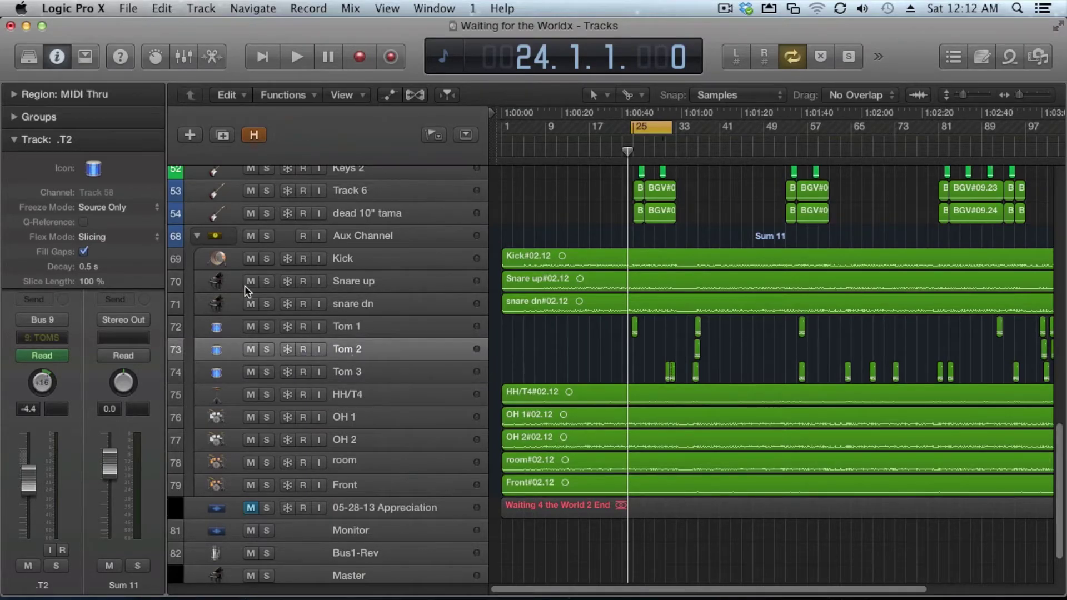
Step: Toggle Snare up's solo and mute and the drum stack's solo, leaving all off
{"action": "left_click", "coordinate": [266, 281]}
{"action": "left_click", "coordinate": [266, 281]}
{"action": "left_click", "coordinate": [265, 282]}
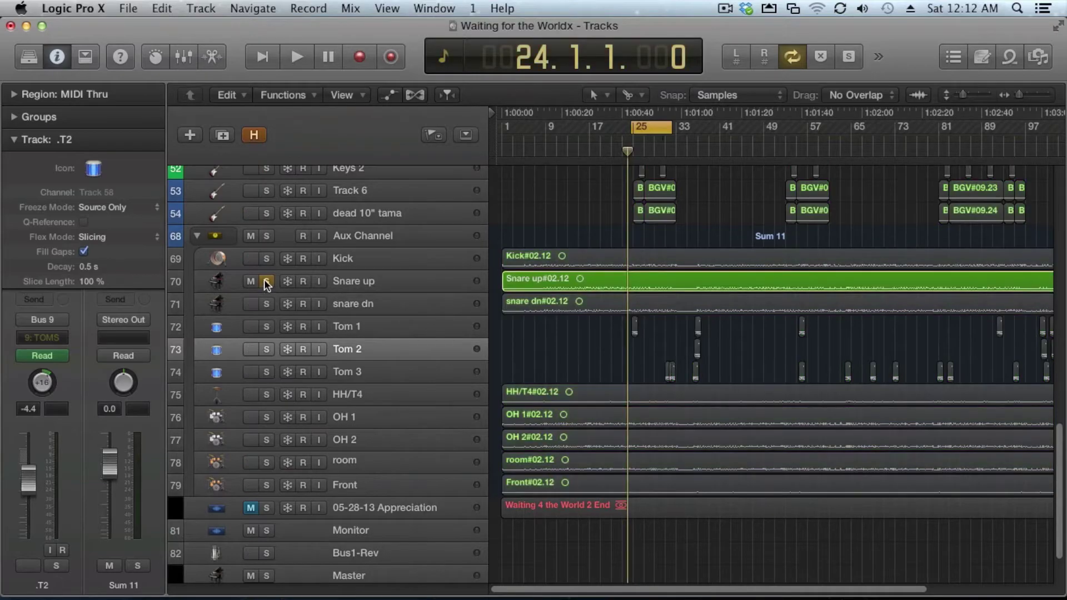
{"action": "left_click", "coordinate": [264, 279]}
{"action": "left_click", "coordinate": [251, 281]}
{"action": "left_click", "coordinate": [251, 281]}
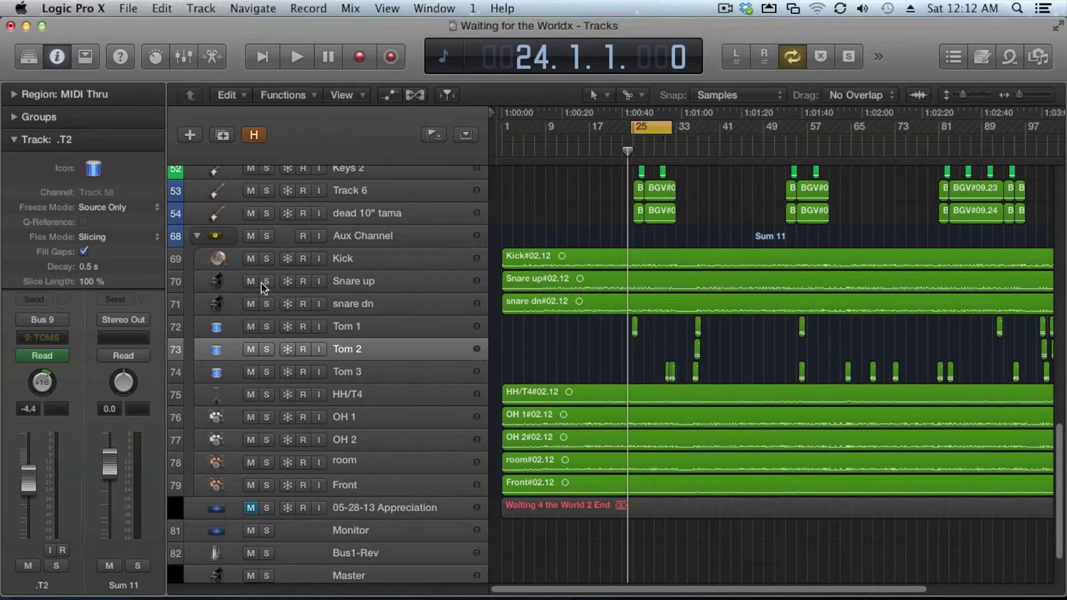
{"action": "left_click", "coordinate": [266, 236]}
{"action": "left_click", "coordinate": [266, 236]}
Step: Collapse the Sum 11 drum stack, select its region, then select the E GTR 1 track
{"action": "left_click", "coordinate": [198, 235]}
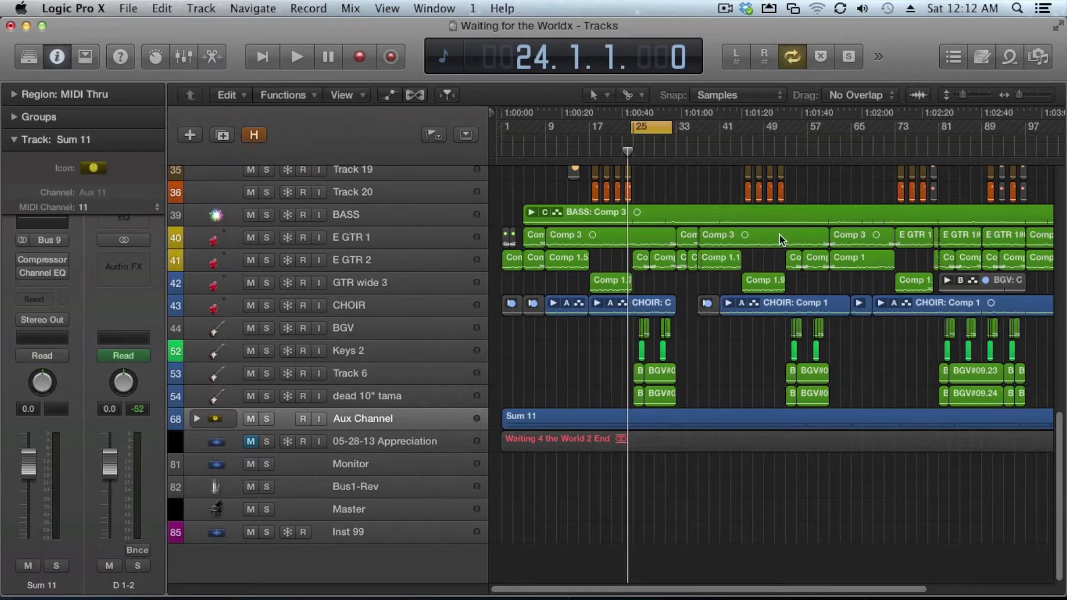
{"action": "left_click", "coordinate": [552, 411]}
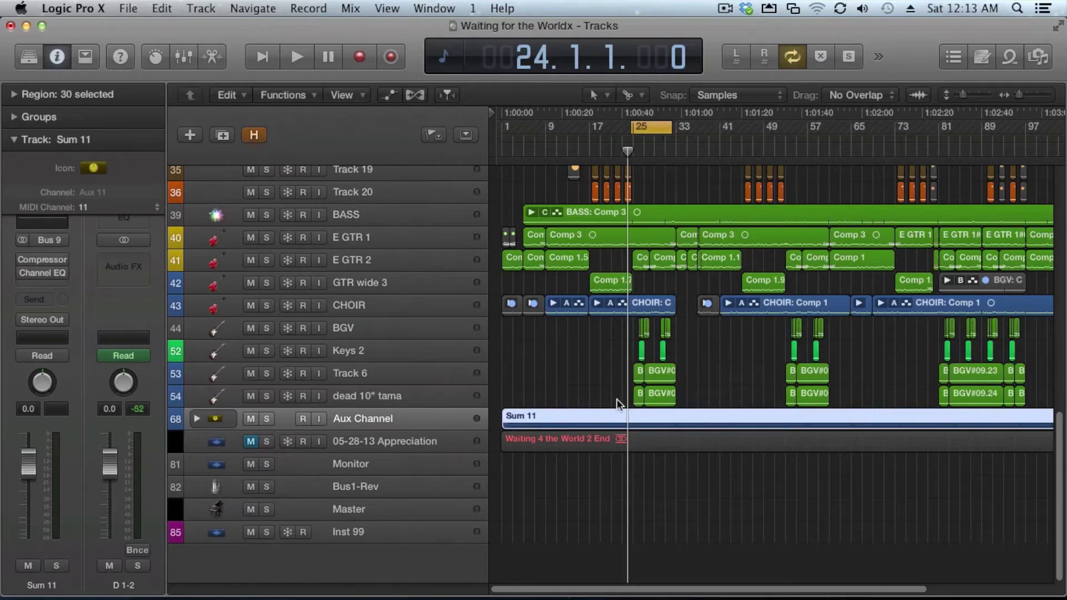
{"action": "left_click", "coordinate": [197, 420]}
{"action": "left_click", "coordinate": [196, 420]}
{"action": "left_click", "coordinate": [361, 396]}
{"action": "left_click", "coordinate": [359, 421]}
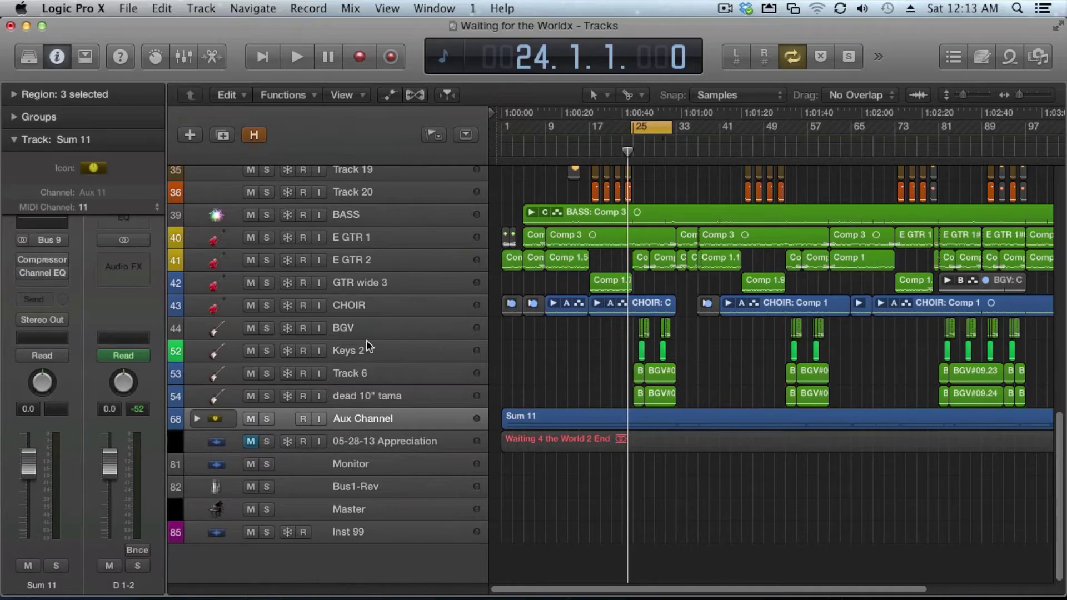
{"action": "left_click", "coordinate": [369, 239]}
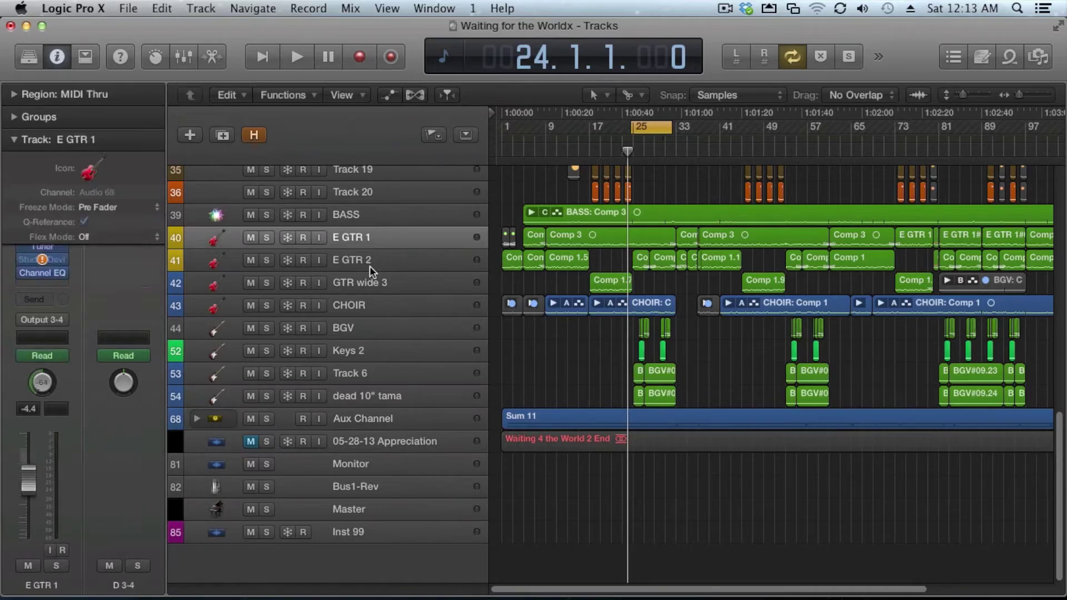
Step: Make a folder stack, Sub 2, from E GTR 1 through CHOIR
{"action": "left_click", "coordinate": [365, 305], "text": "shift"}
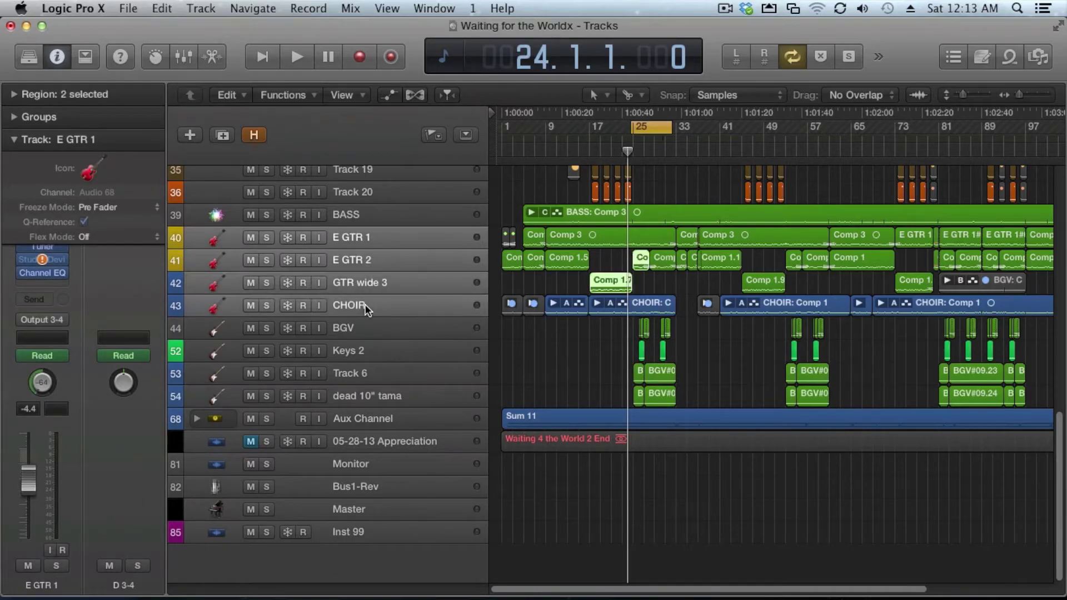
{"action": "key", "text": "super+shift+d"}
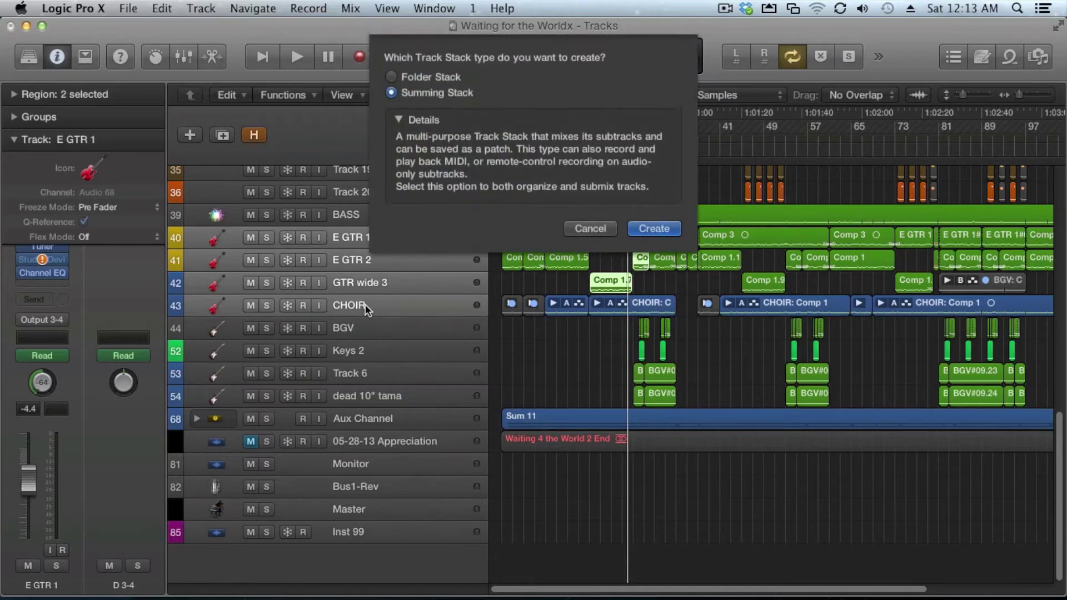
{"action": "left_click", "coordinate": [433, 79]}
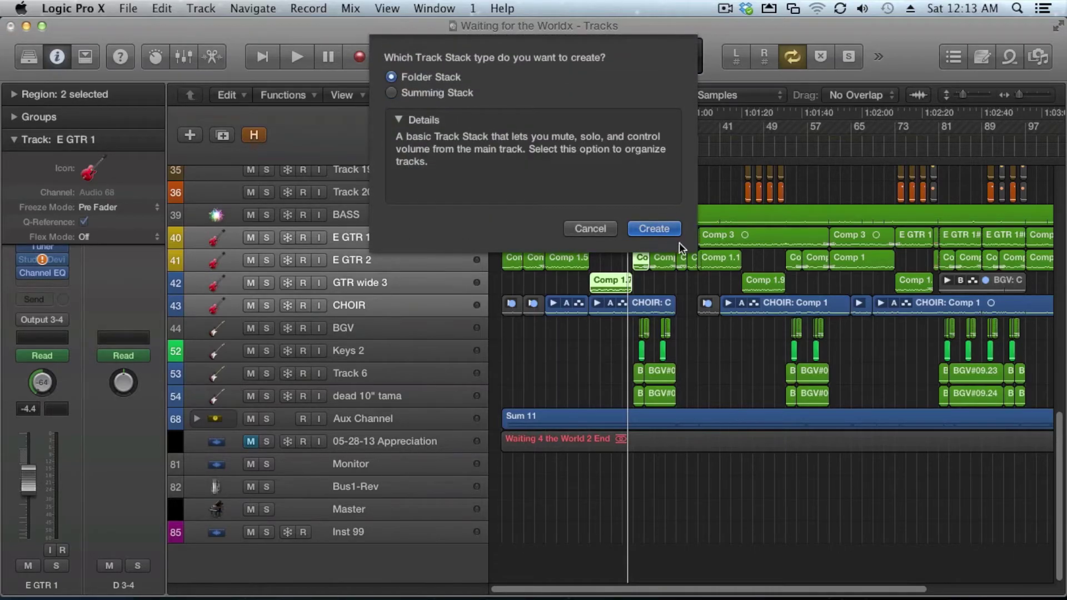
{"action": "left_click", "coordinate": [653, 229]}
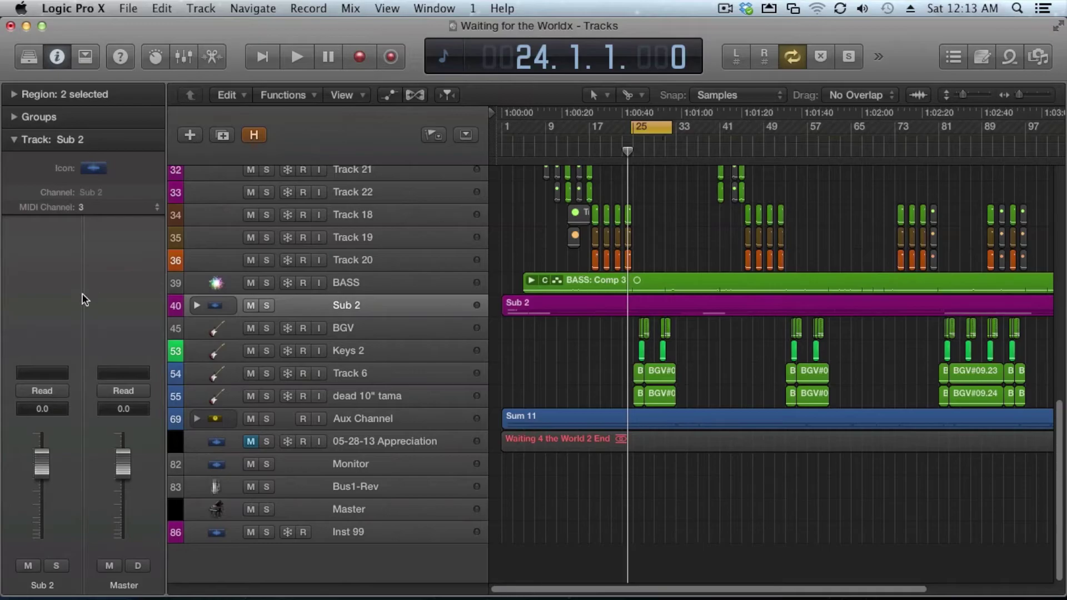
Step: Expand Sub 2, check the guitar tracks, and briefly toggle the stack's solo and mute
{"action": "left_click", "coordinate": [196, 305]}
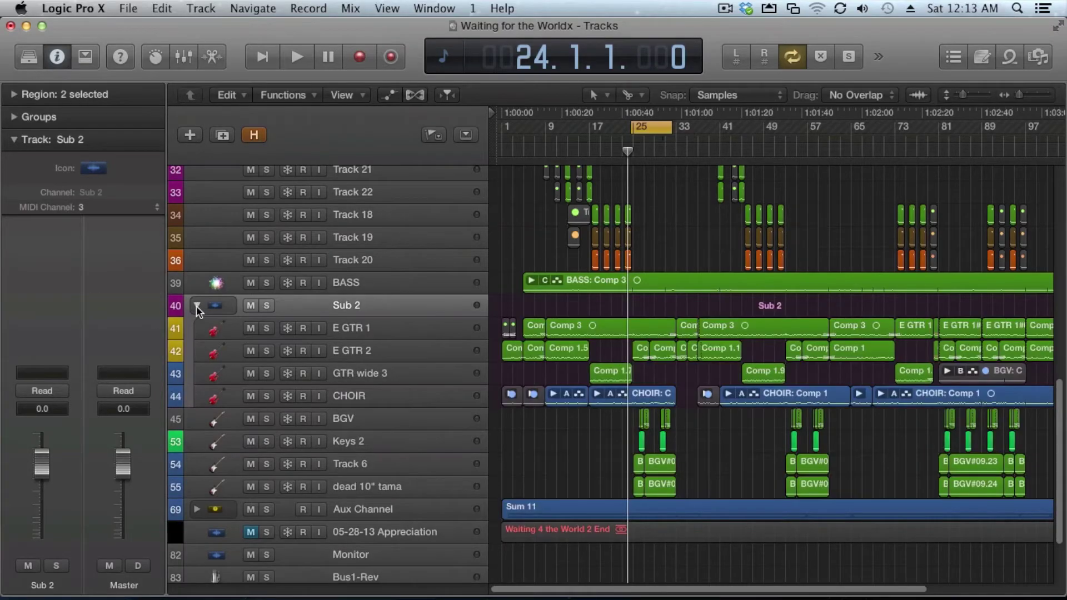
{"action": "left_click", "coordinate": [288, 331]}
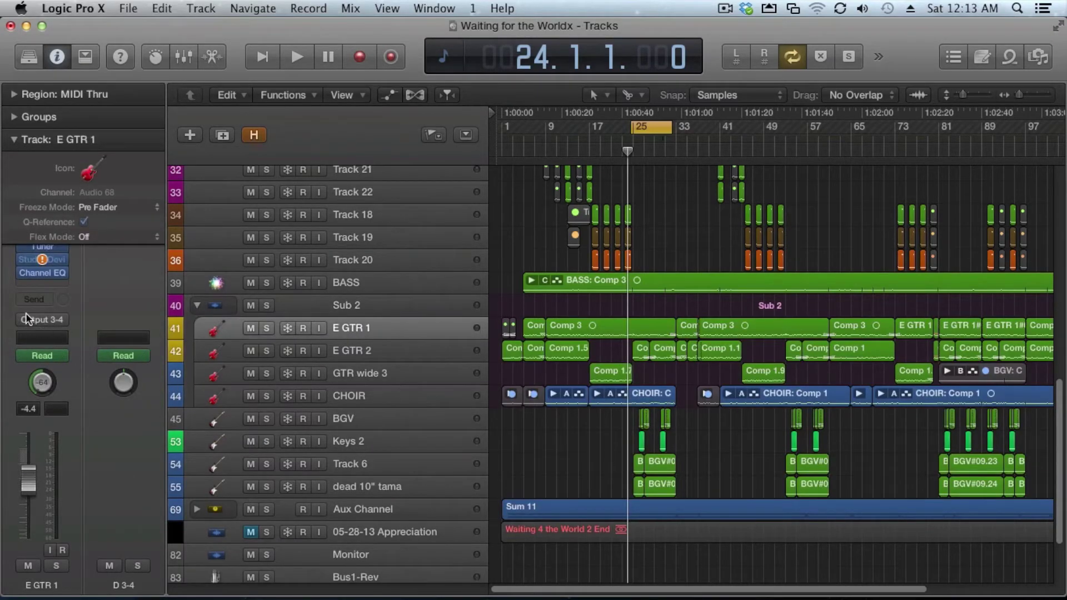
{"action": "left_click", "coordinate": [332, 348]}
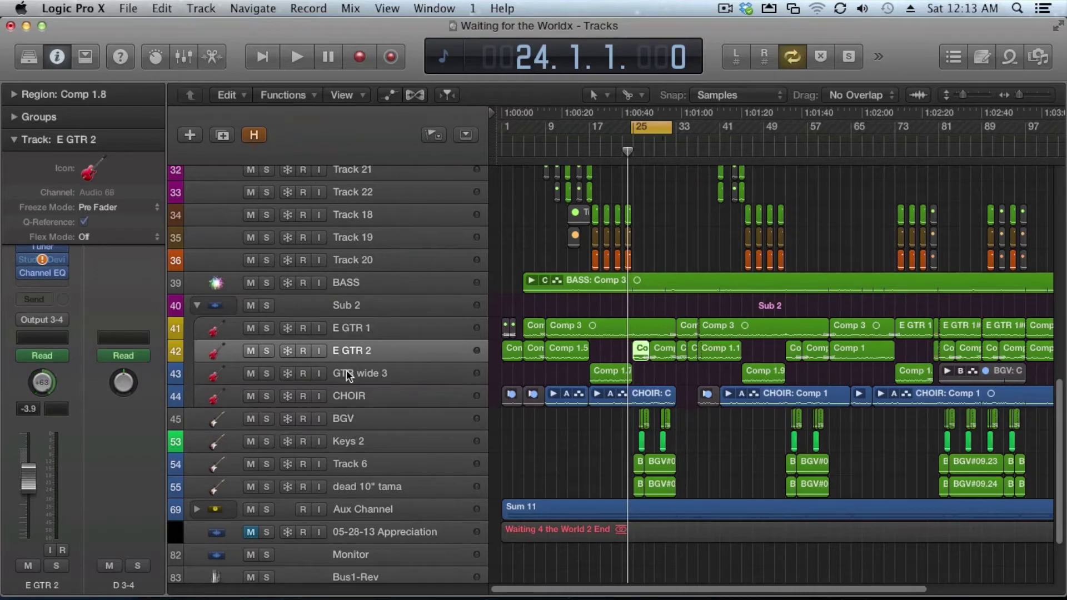
{"action": "left_click", "coordinate": [346, 369]}
{"action": "left_click", "coordinate": [263, 306]}
{"action": "left_click", "coordinate": [264, 305]}
{"action": "left_click", "coordinate": [252, 305]}
{"action": "left_click", "coordinate": [253, 306]}
Step: Rename the Sub 2 folder stack to 'group'
{"action": "left_click", "coordinate": [349, 306]}
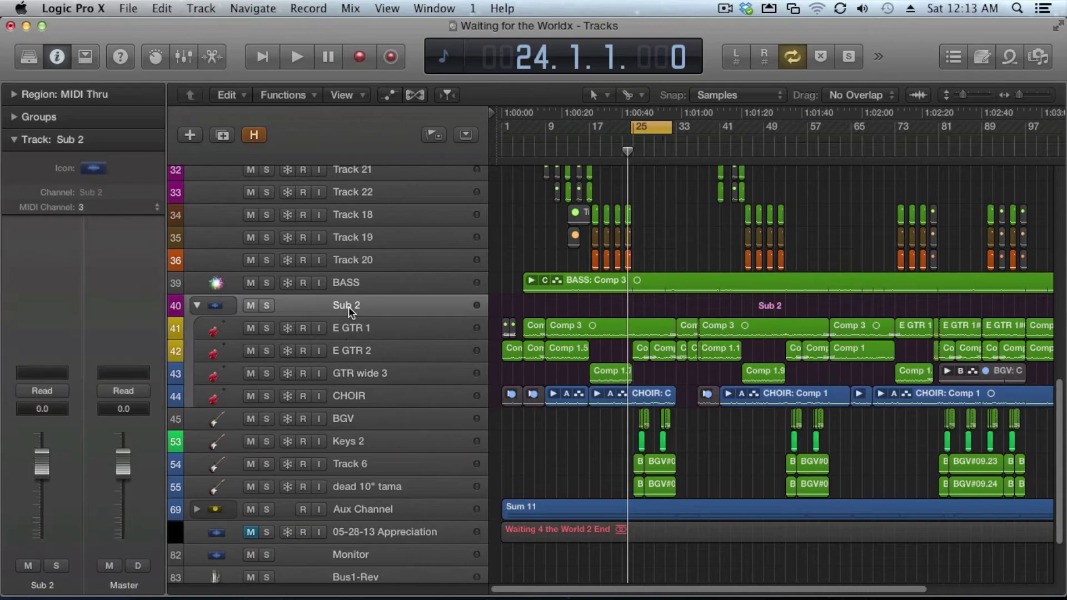
{"action": "double_click", "coordinate": [348, 306]}
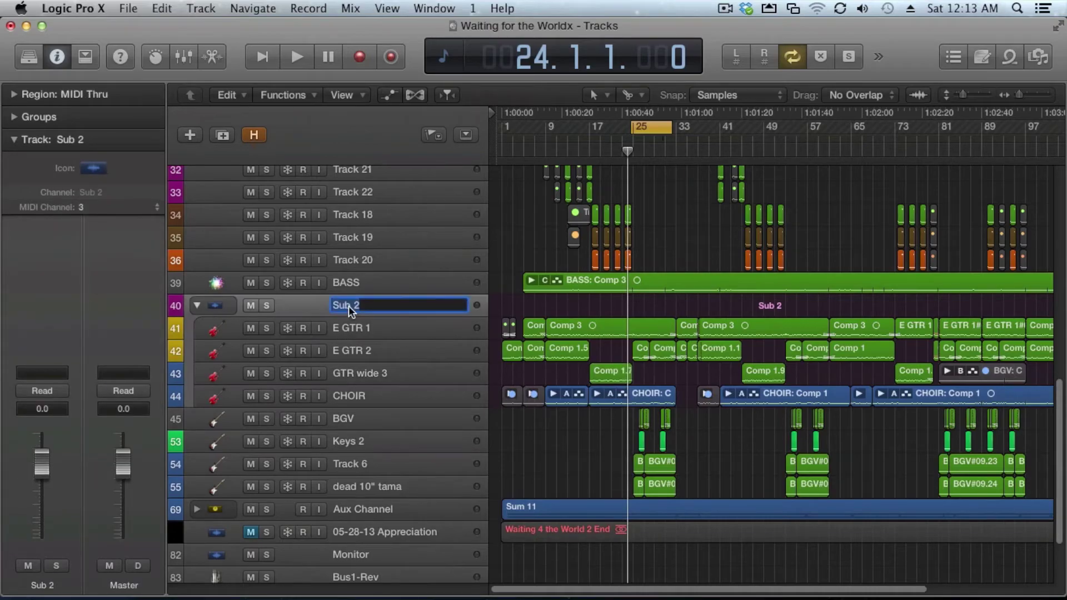
{"action": "type", "text": "group"}
{"action": "key", "text": "Return"}
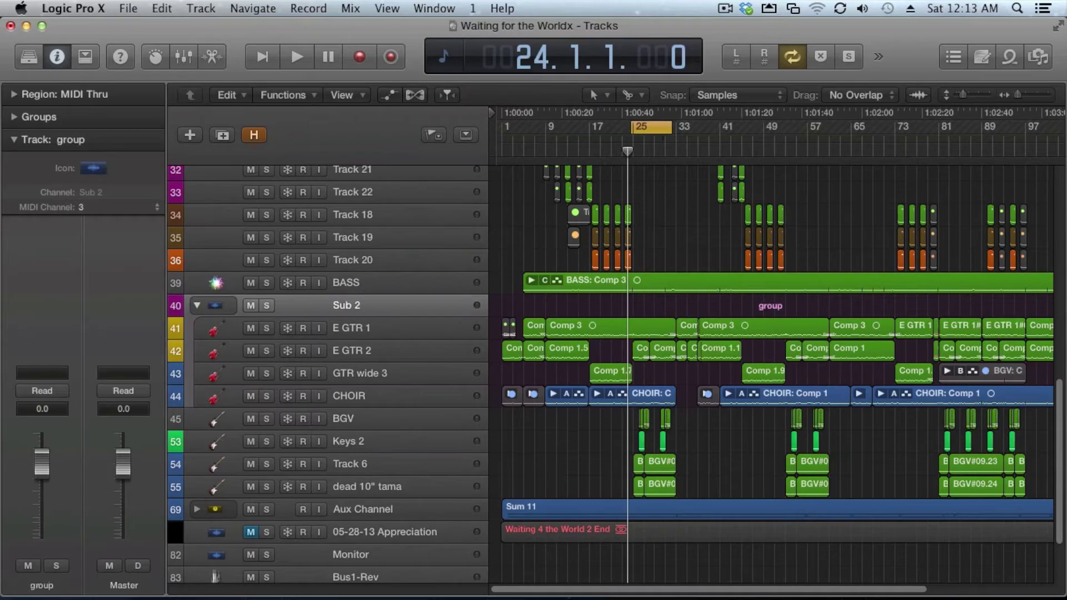
{"action": "double_click", "coordinate": [346, 307]}
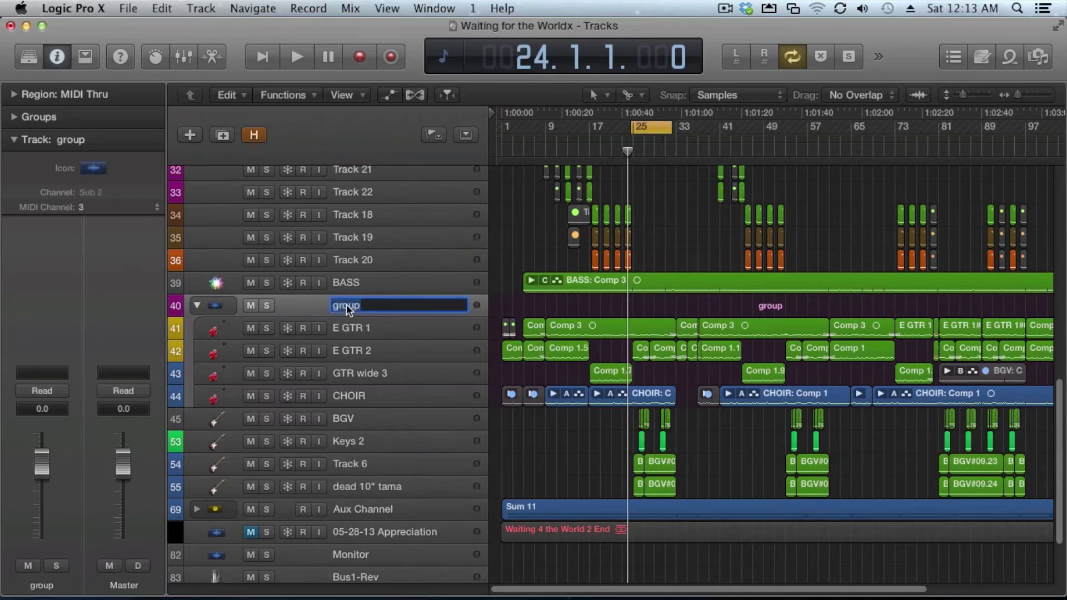
{"action": "key", "text": "BackSpace"}
{"action": "key", "text": "Return"}
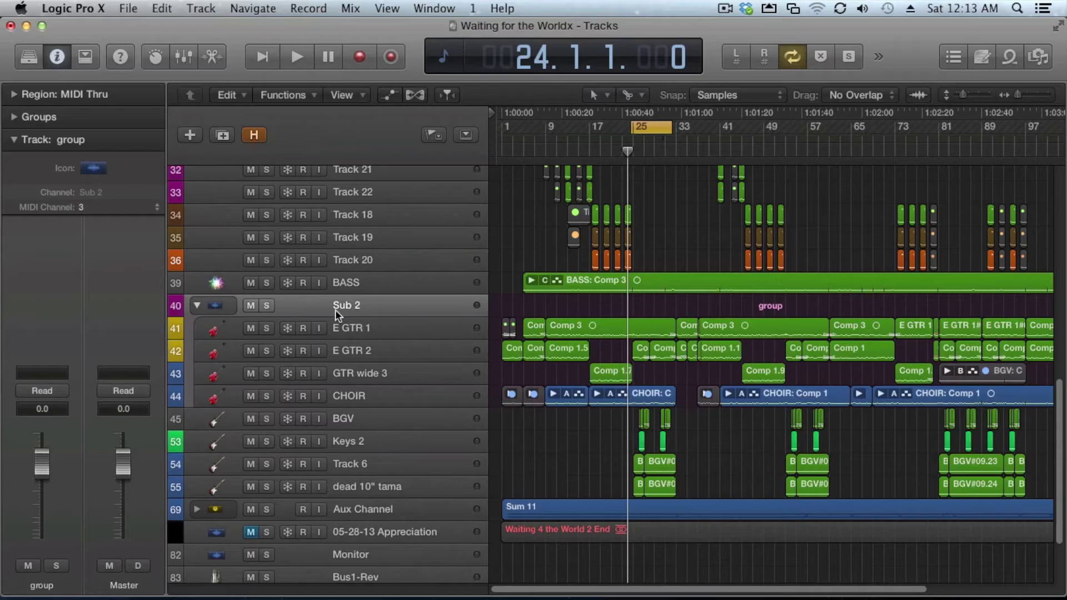
Step: Collapse the Sub 2 guitar stack into one 'group' region, select it, and show track Groups
{"action": "left_click", "coordinate": [355, 94]}
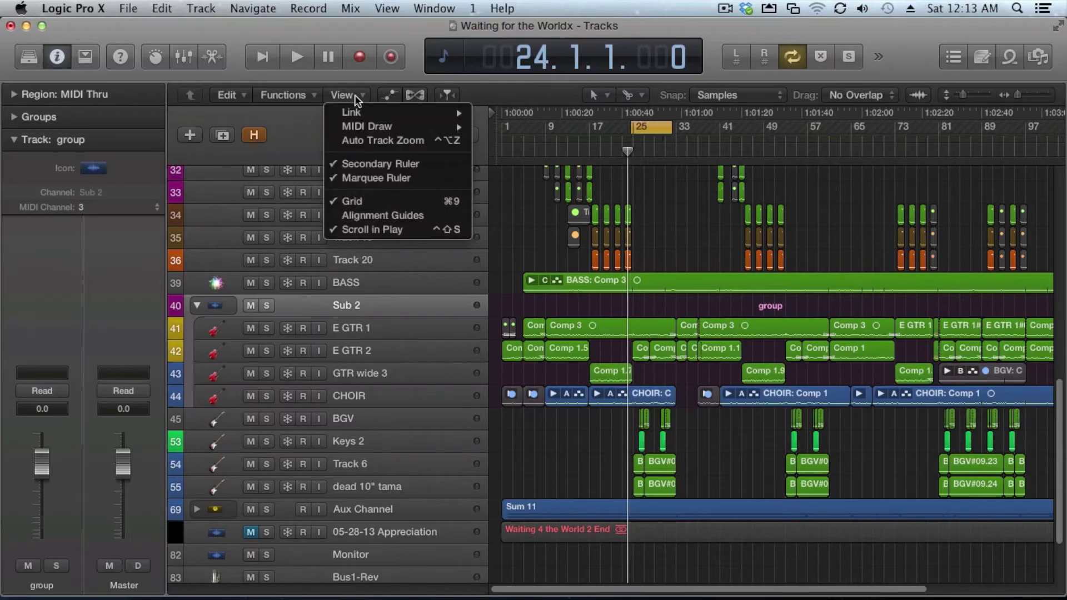
{"action": "left_click", "coordinate": [353, 94]}
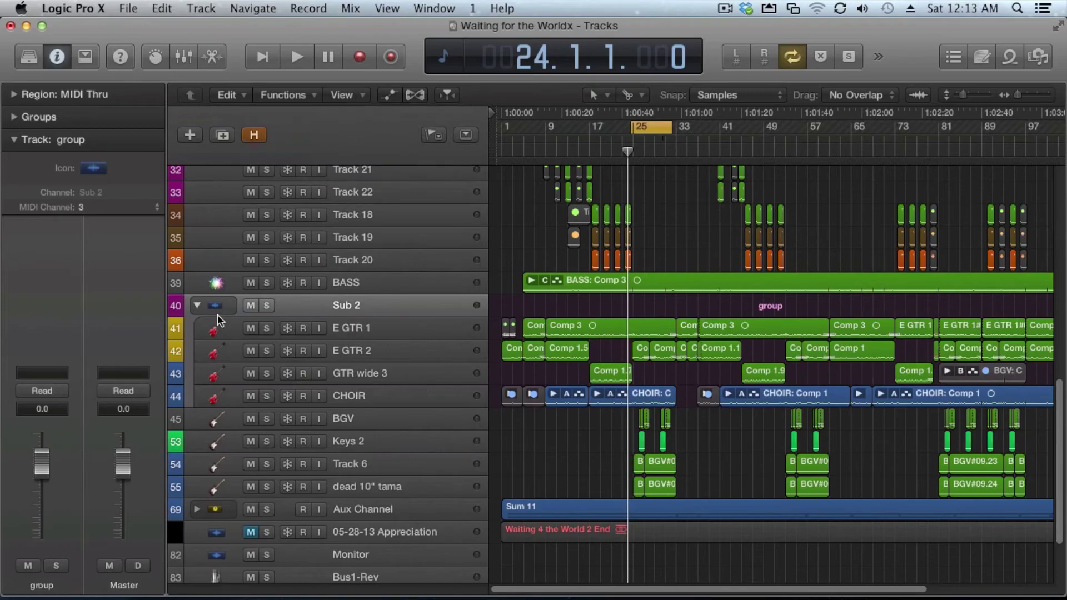
{"action": "left_click", "coordinate": [196, 305]}
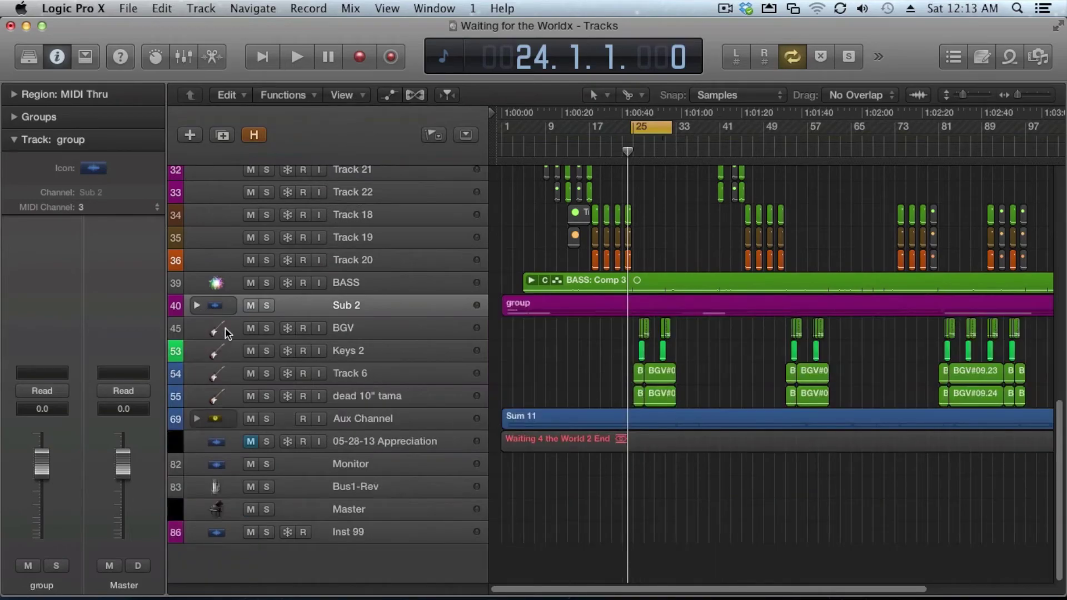
{"action": "left_click", "coordinate": [554, 305]}
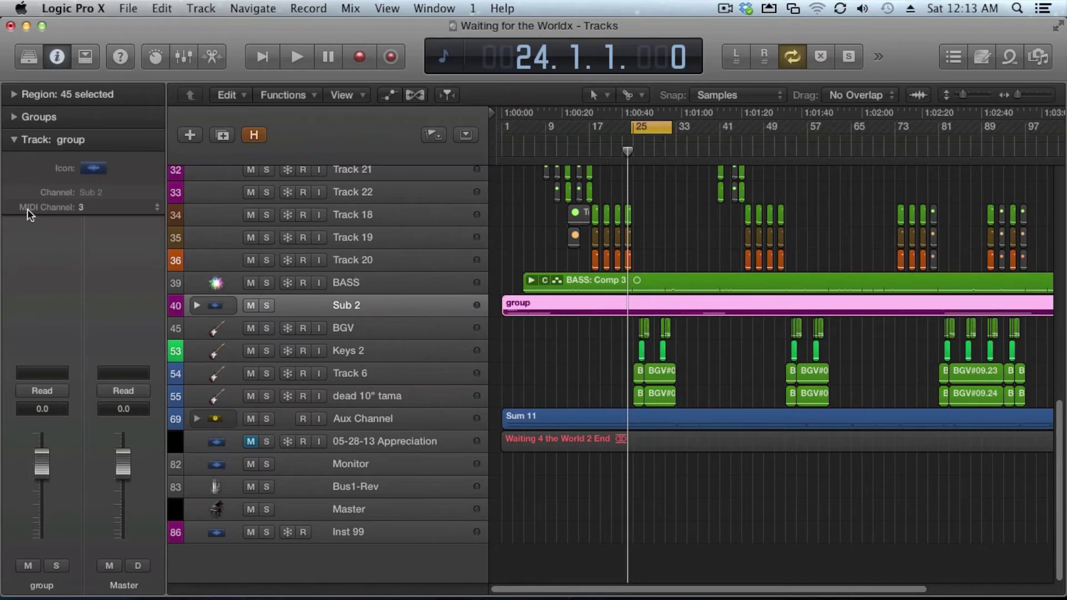
{"action": "left_click", "coordinate": [15, 118]}
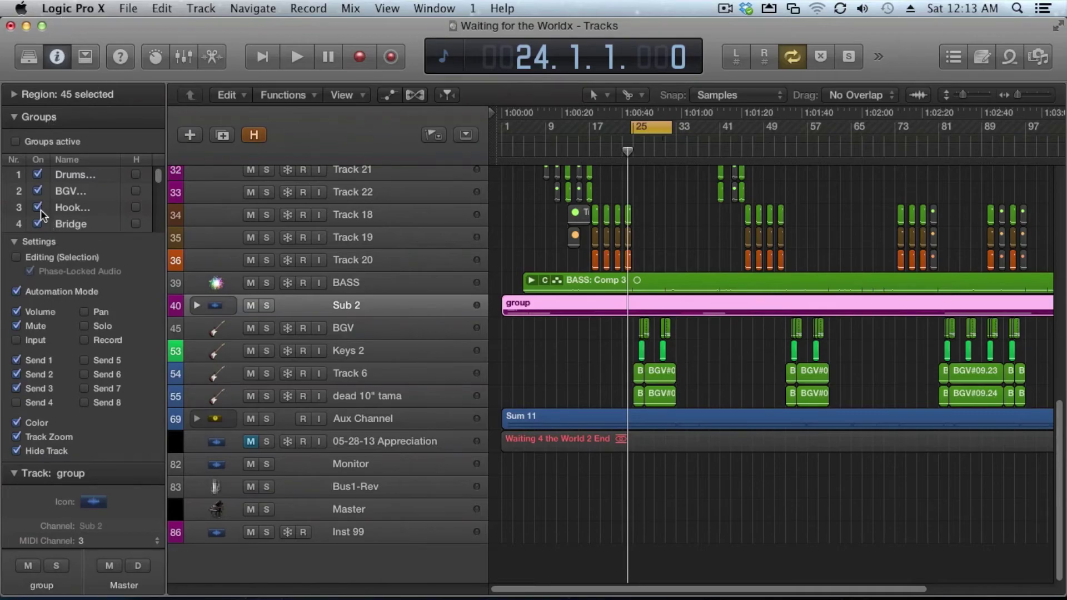
{"action": "left_click", "coordinate": [15, 118]}
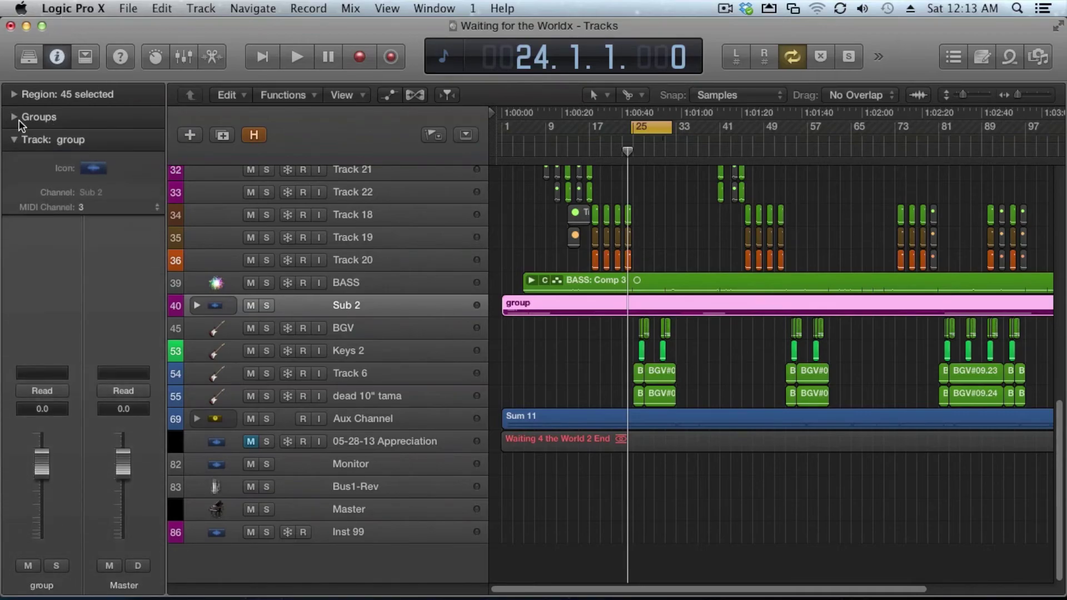
{"action": "left_click", "coordinate": [13, 118]}
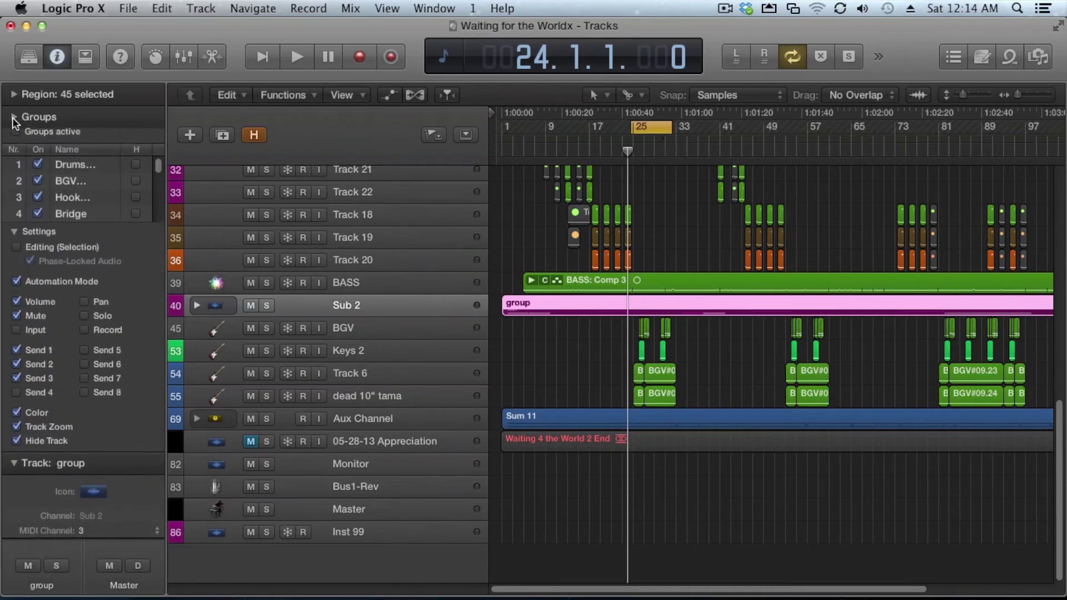
{"action": "left_click", "coordinate": [13, 117]}
{"action": "double_click", "coordinate": [13, 117]}
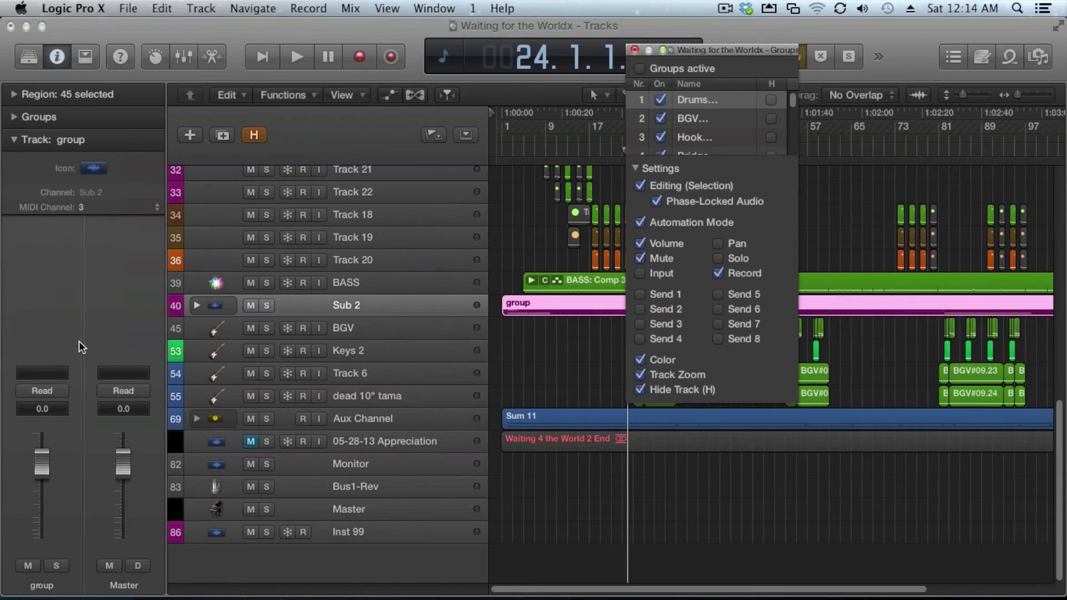
{"action": "left_click_drag", "start_coordinate": [793, 398], "coordinate": [869, 596]}
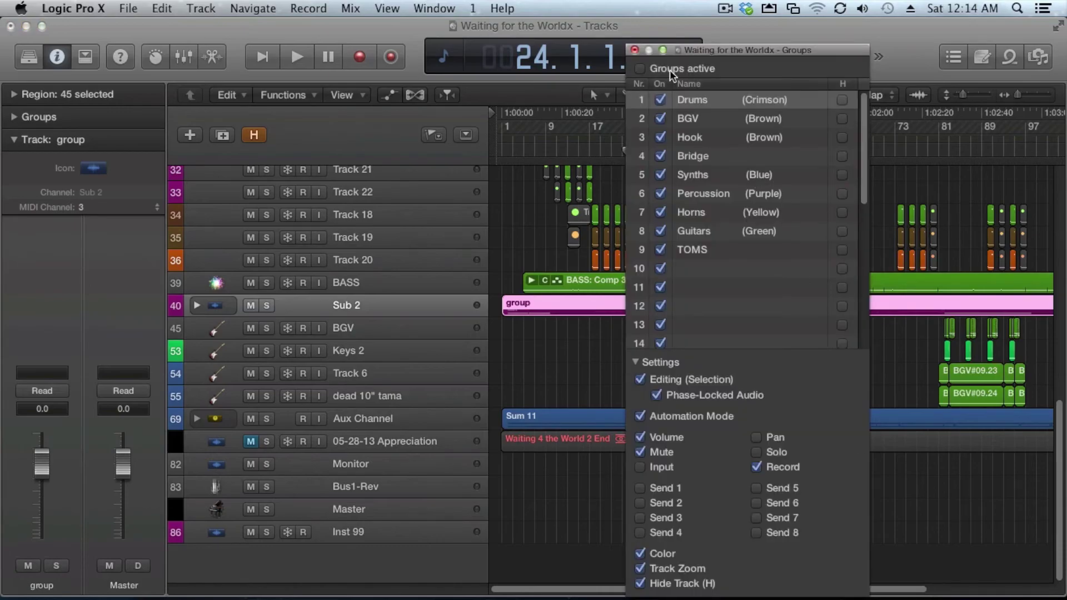
{"action": "left_click", "coordinate": [633, 50]}
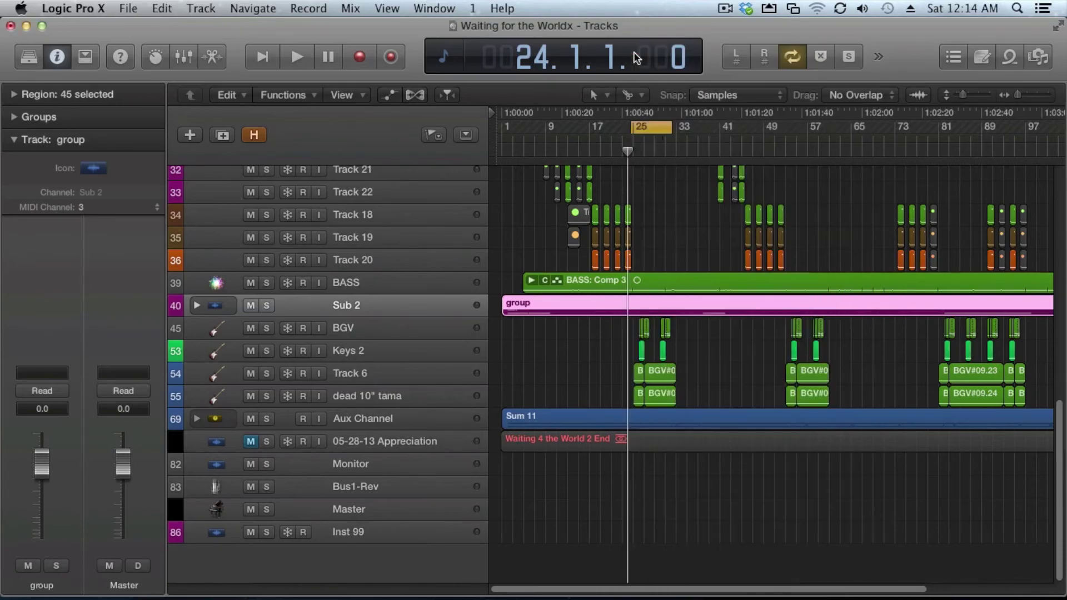
{"action": "left_click", "coordinate": [14, 118]}
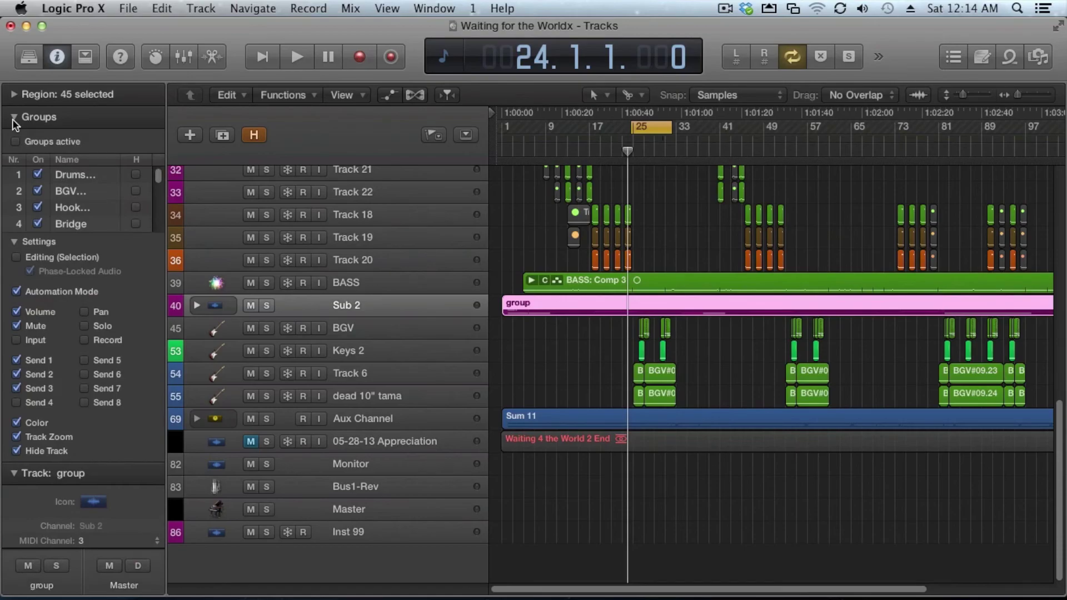
{"action": "left_click", "coordinate": [13, 119]}
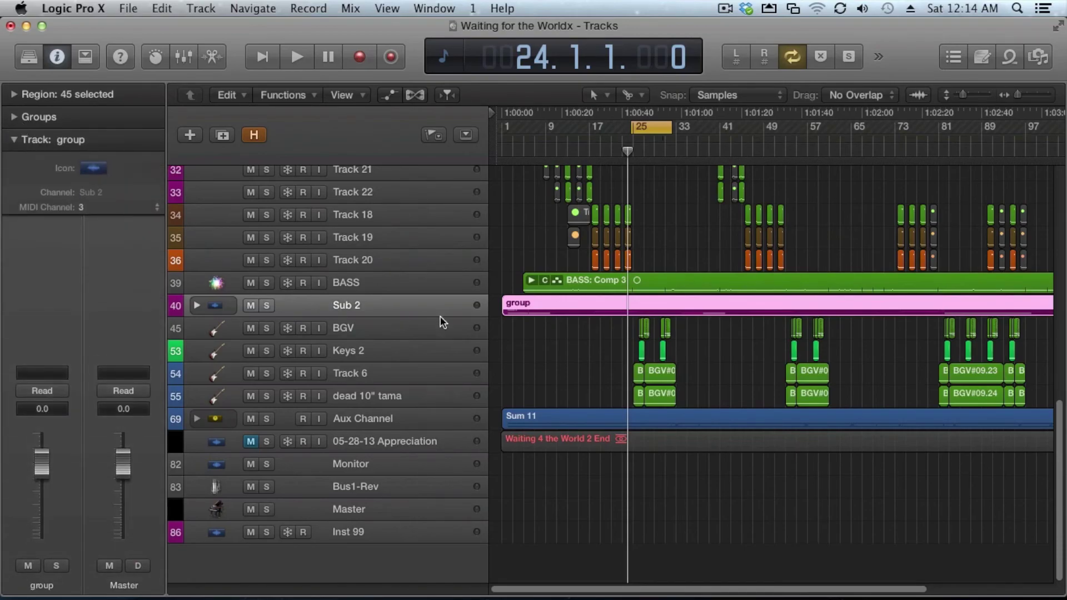
{"action": "scroll", "coordinate": [553, 335], "scroll_direction": "up", "scroll_amount": 1}
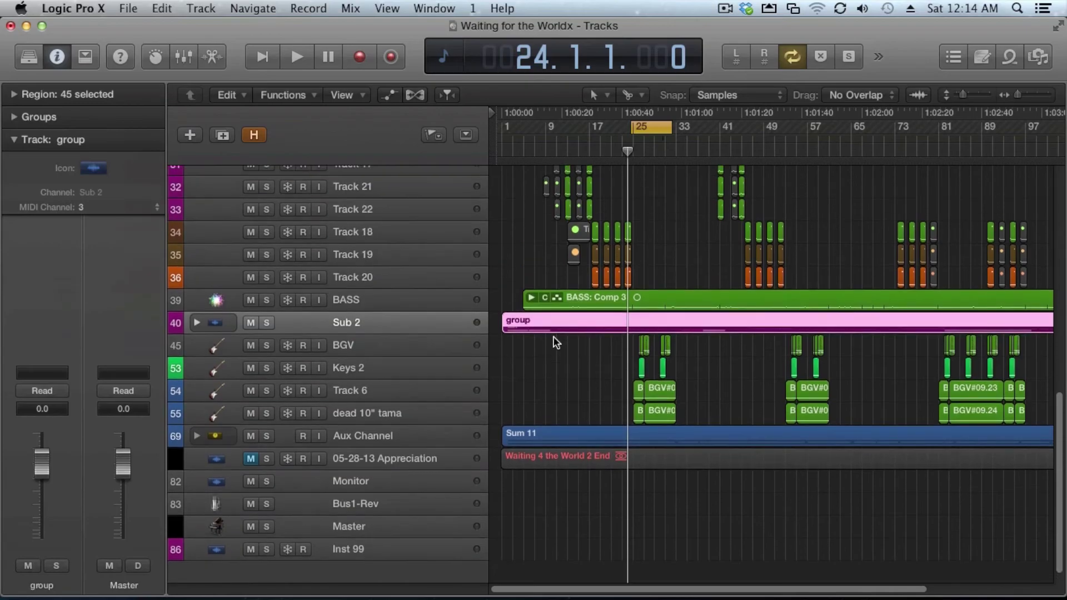
{"action": "scroll", "coordinate": [555, 341], "scroll_direction": "up", "scroll_amount": 15}
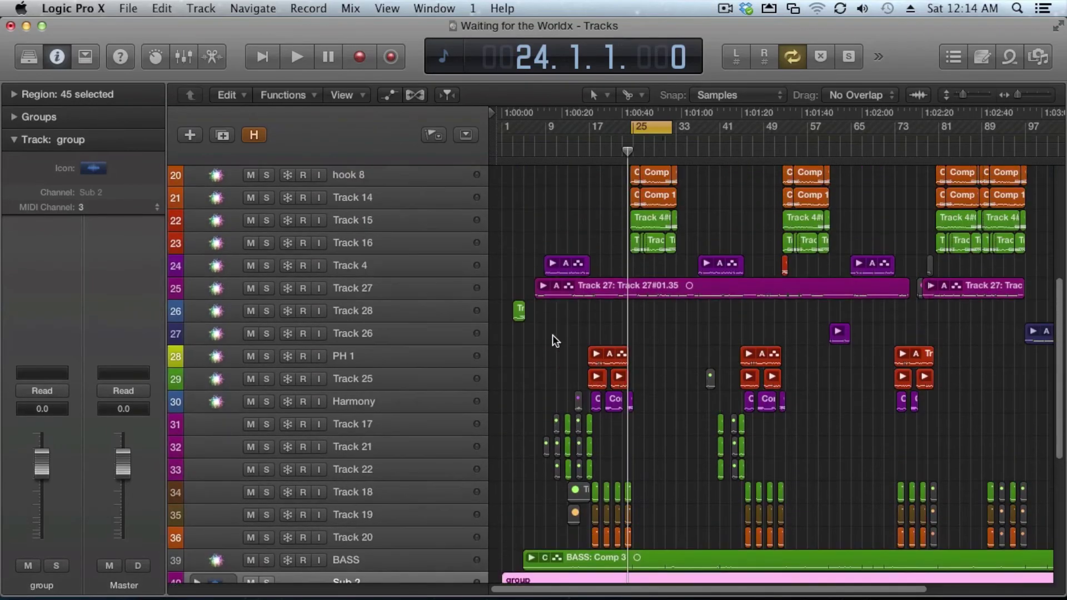
{"action": "scroll", "coordinate": [515, 253], "scroll_direction": "up", "scroll_amount": 13}
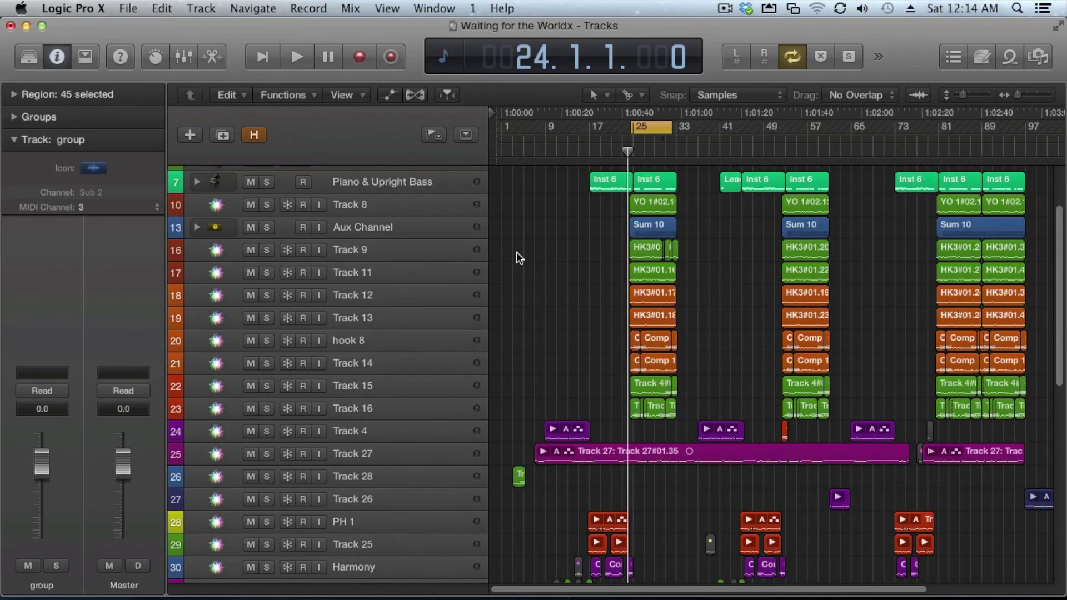
{"action": "scroll", "coordinate": [516, 258], "scroll_direction": "up", "scroll_amount": 2}
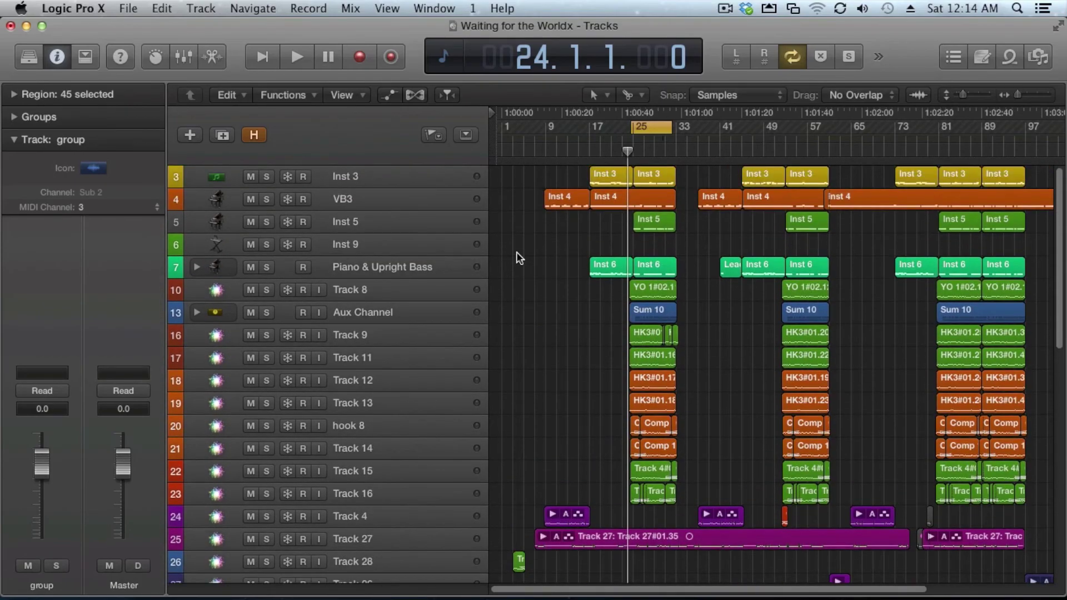
{"action": "left_click", "coordinate": [376, 226]}
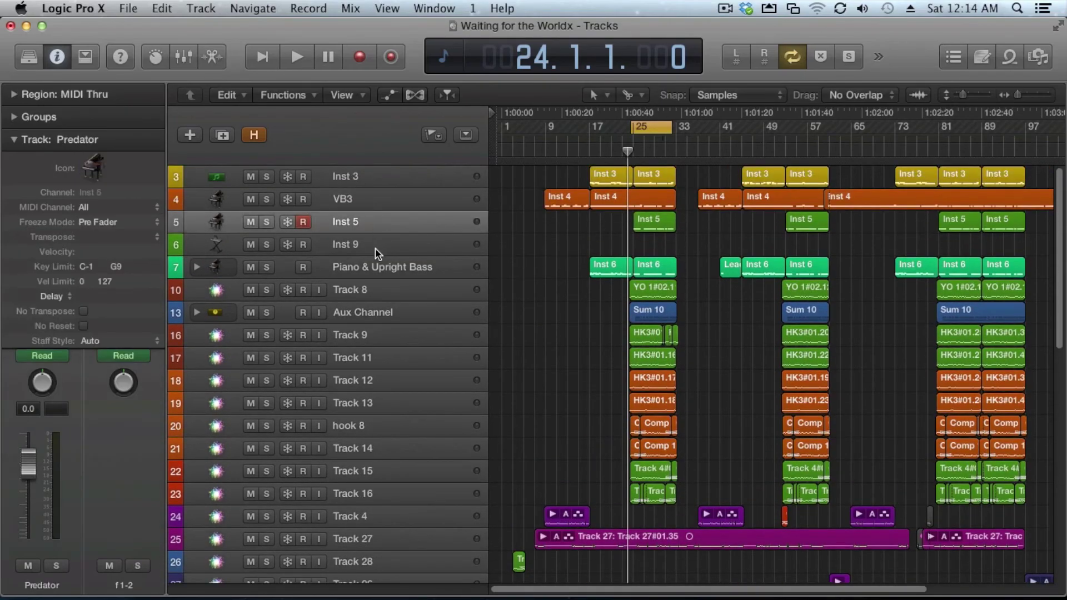
{"action": "left_click", "coordinate": [375, 248]}
{"action": "left_click", "coordinate": [381, 267]}
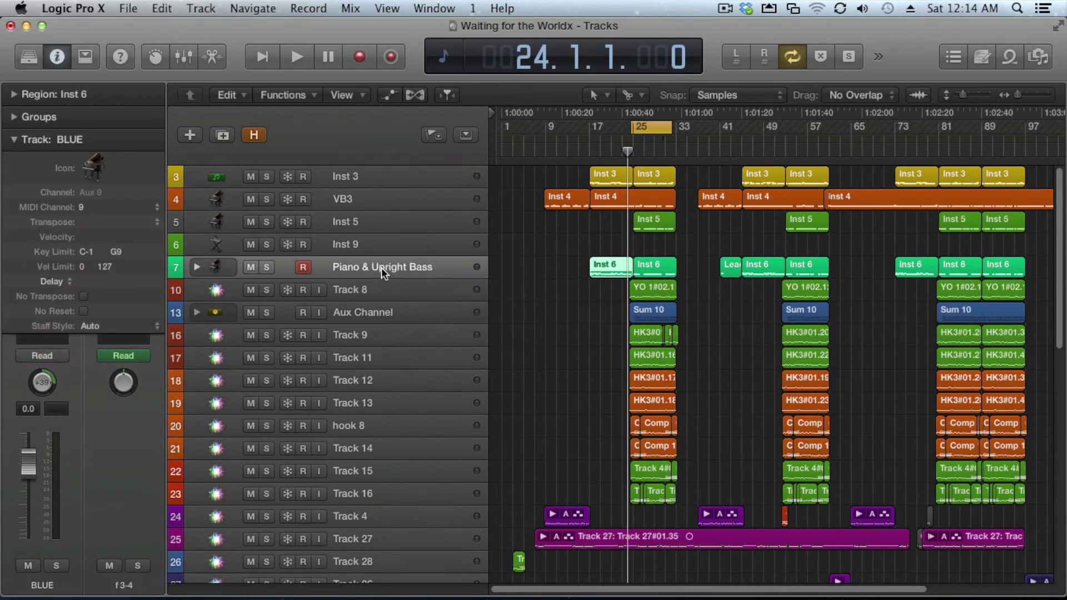
{"action": "left_click", "coordinate": [382, 286]}
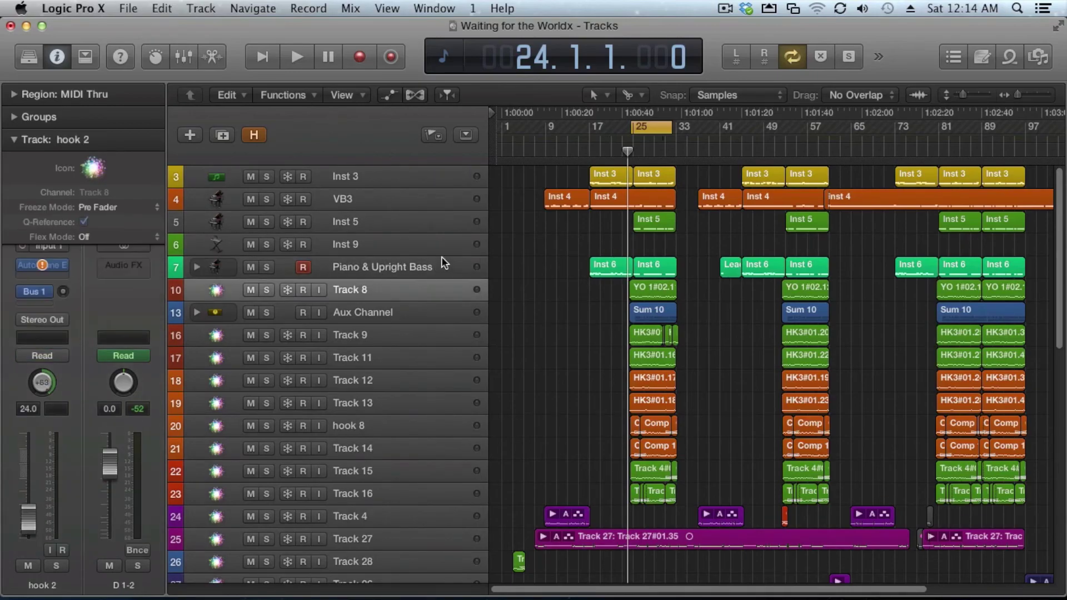